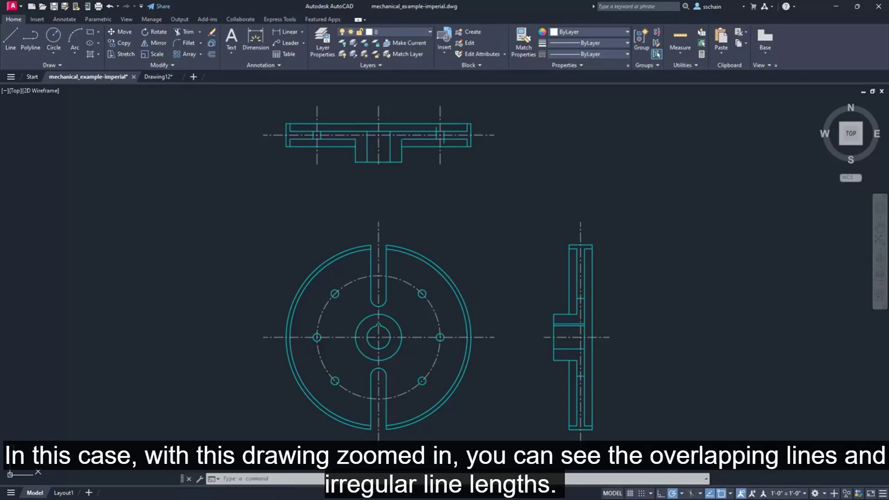
Switch to the Drawing12 drawing and display the available running object snap modes
{"action": "scroll", "coordinate": [387, 137], "scroll_direction": "up", "scroll_amount": 5}
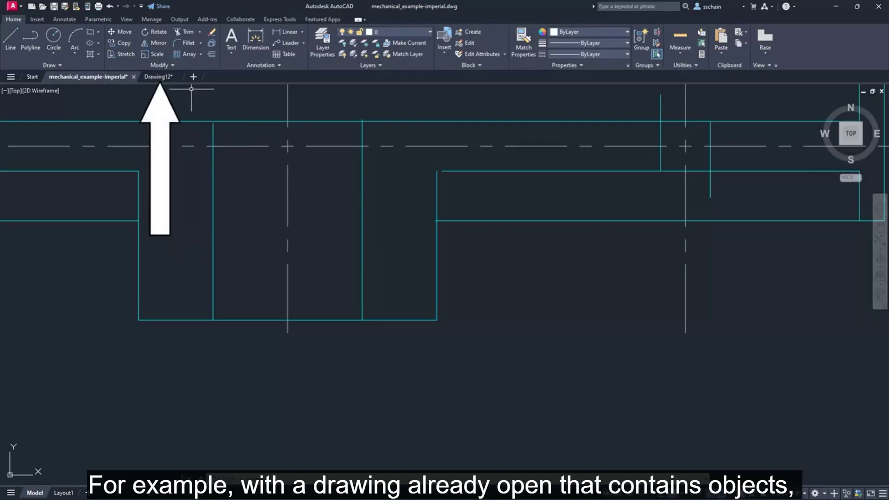
{"action": "left_click", "coordinate": [159, 77]}
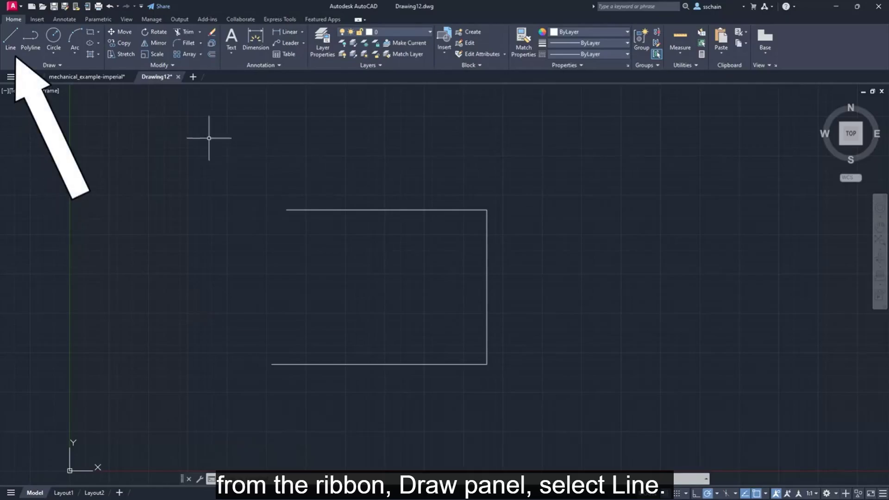
{"action": "left_click", "coordinate": [10, 41]}
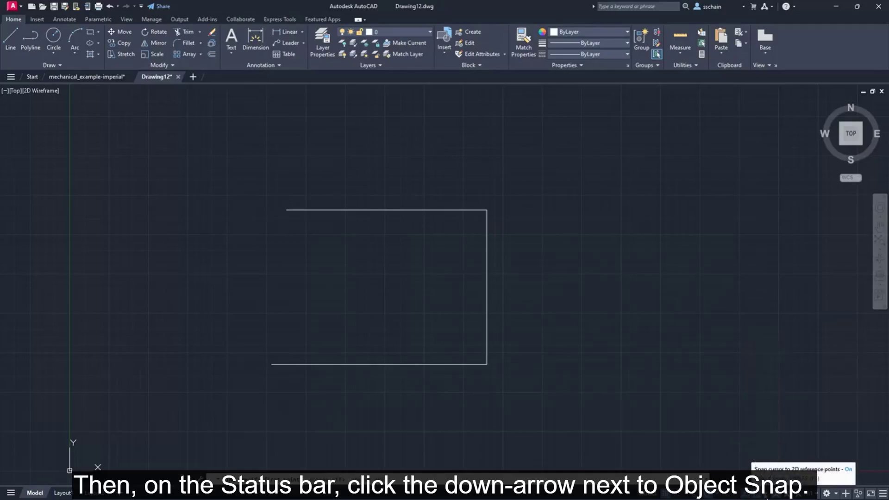
{"action": "left_click", "coordinate": [766, 495]}
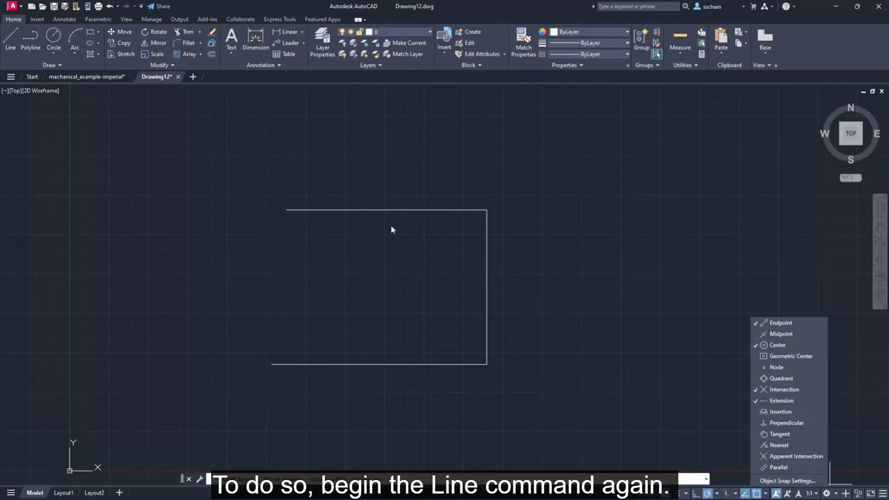
Draw a line from the upper horizontal line's midpoint, using a one-time Midpoint snap, to the open endpoint of the lower horizontal line
{"action": "left_click", "coordinate": [14, 39]}
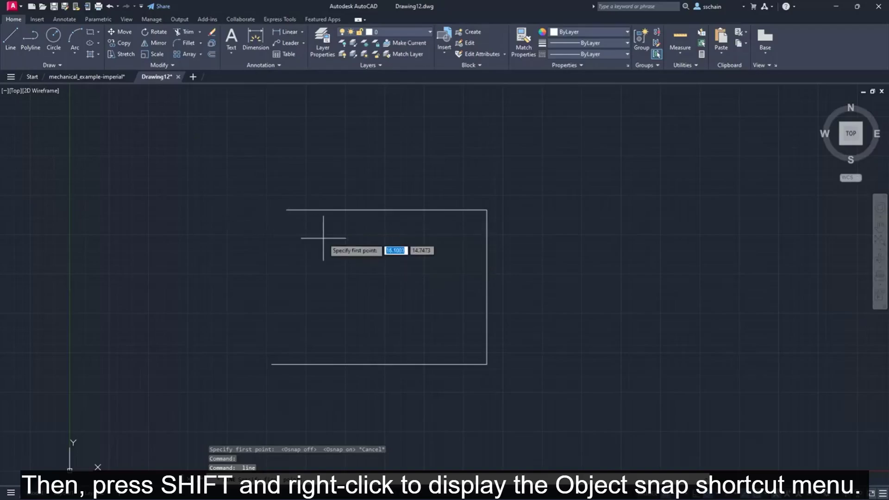
{"action": "right_click", "coordinate": [348, 239], "text": "shift"}
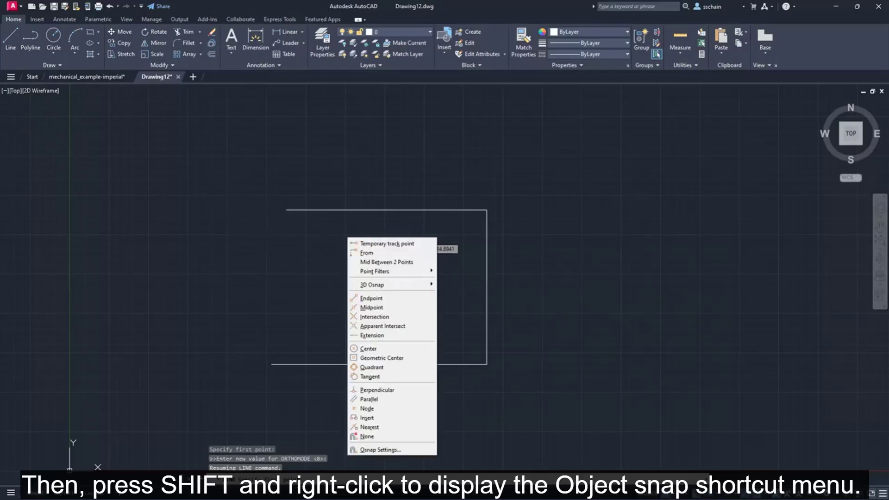
{"action": "left_click", "coordinate": [367, 308]}
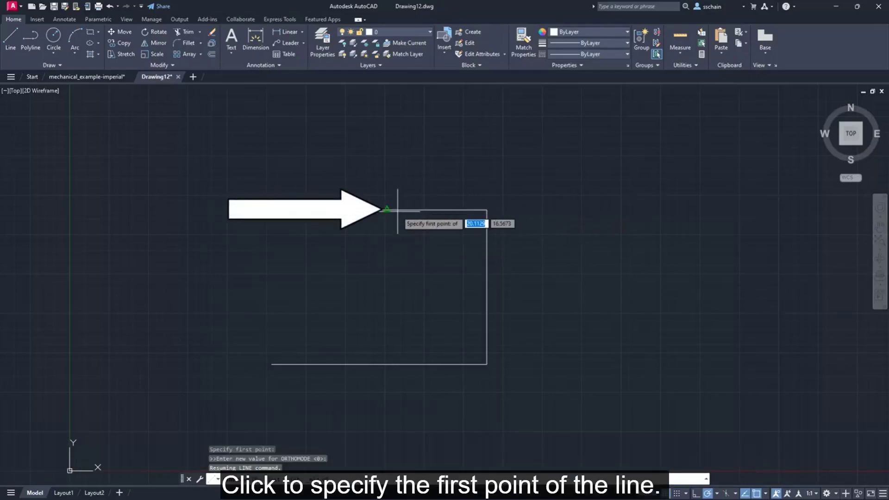
{"action": "left_click", "coordinate": [387, 210]}
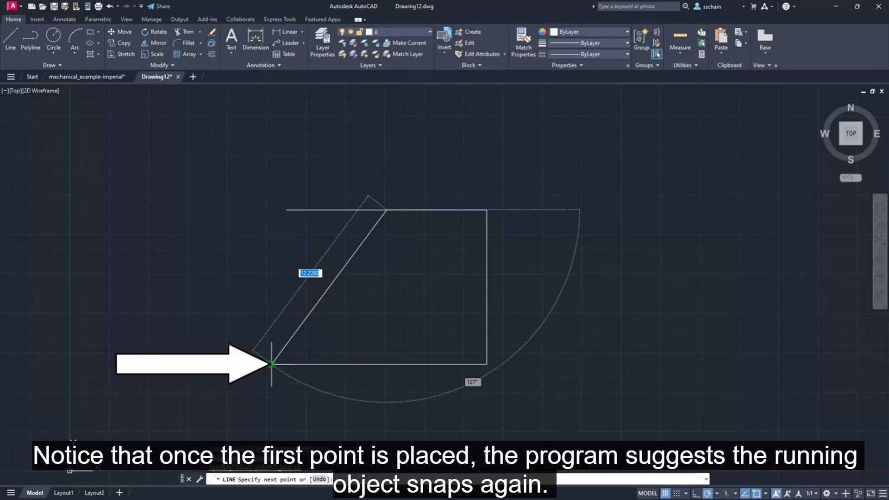
{"action": "left_click", "coordinate": [272, 365]}
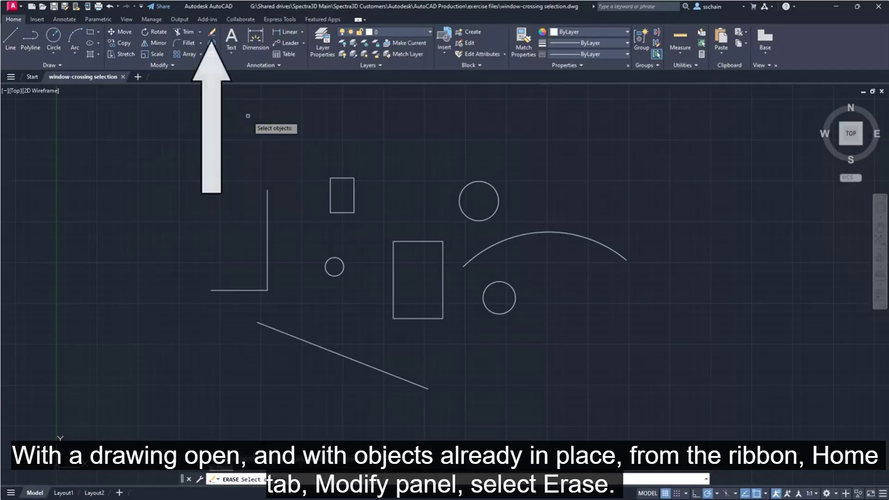
Start Erase, select the upper circle, and remove it from the selection again
{"action": "left_click", "coordinate": [212, 31]}
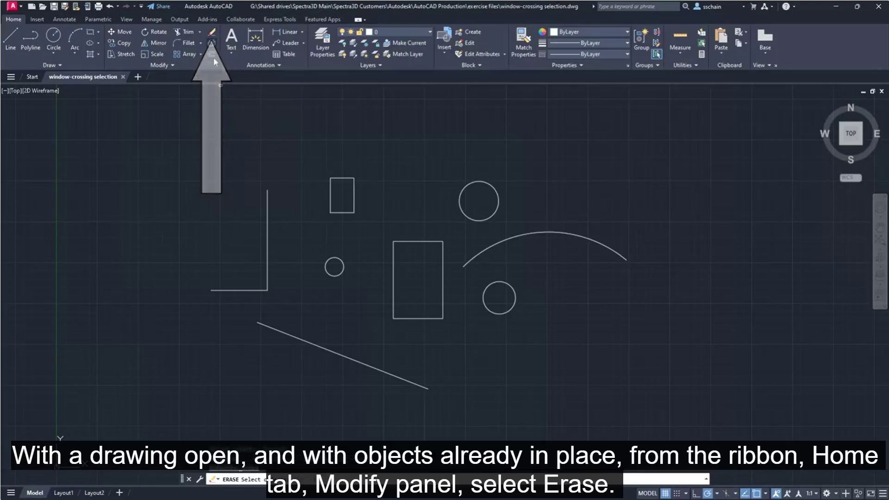
{"action": "left_click", "coordinate": [465, 187]}
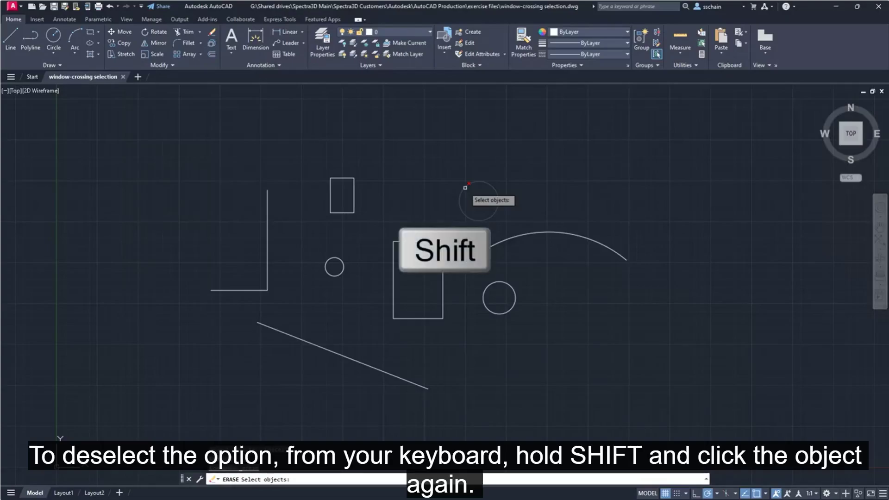
{"action": "left_click", "coordinate": [466, 188], "text": "shift"}
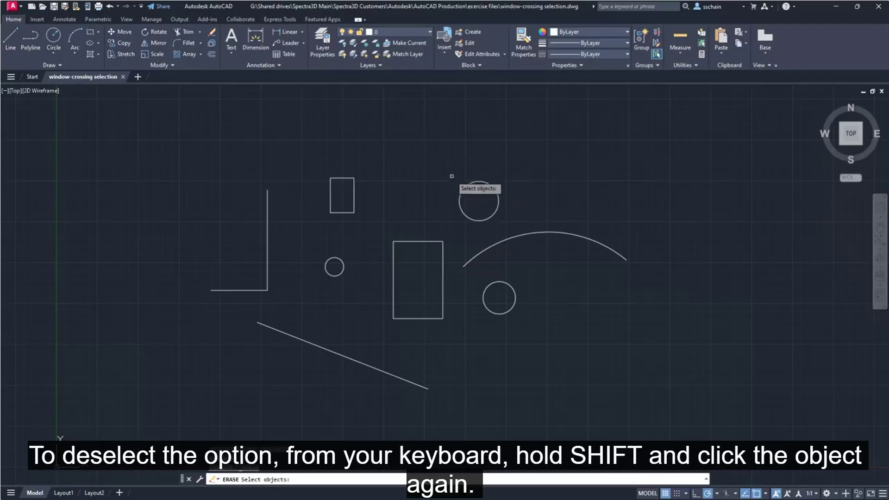
Select the small rectangle, the small circle and the large rectangle for erasing with a crossing window
{"action": "left_click", "coordinate": [406, 152]}
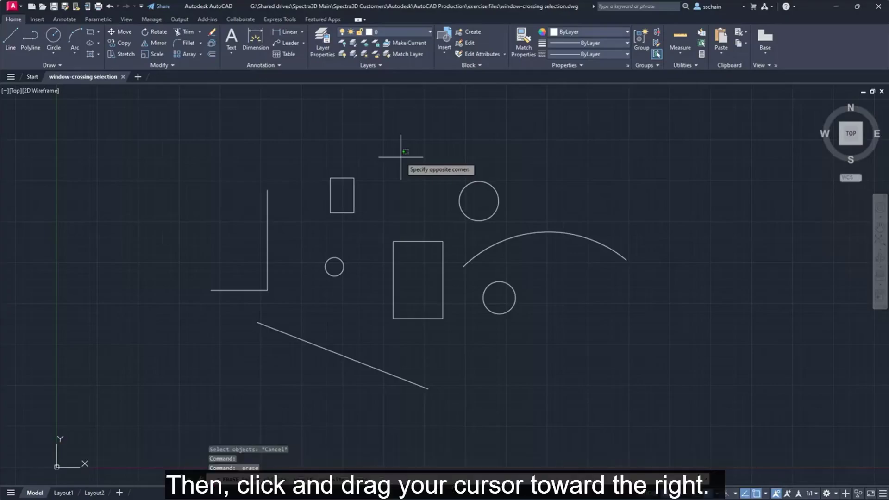
{"action": "left_click_drag", "start_coordinate": [414, 161], "coordinate": [555, 338]}
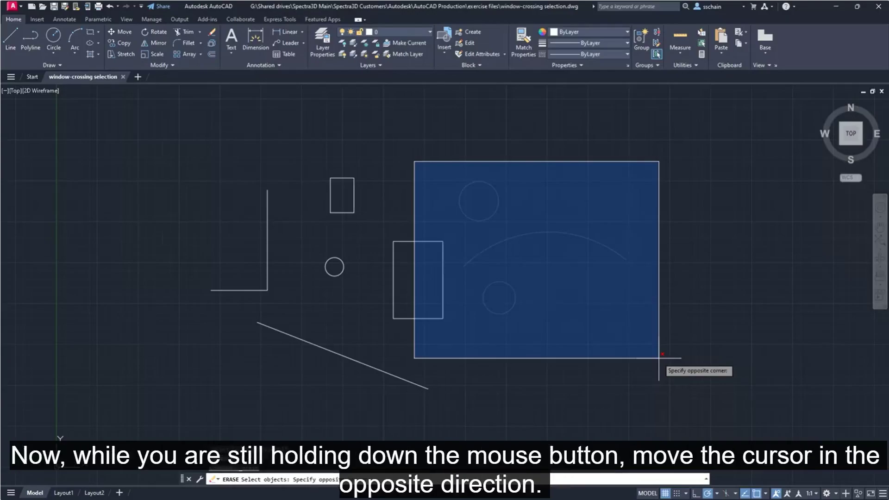
{"action": "left_click_drag", "start_coordinate": [659, 358], "coordinate": [348, 314]}
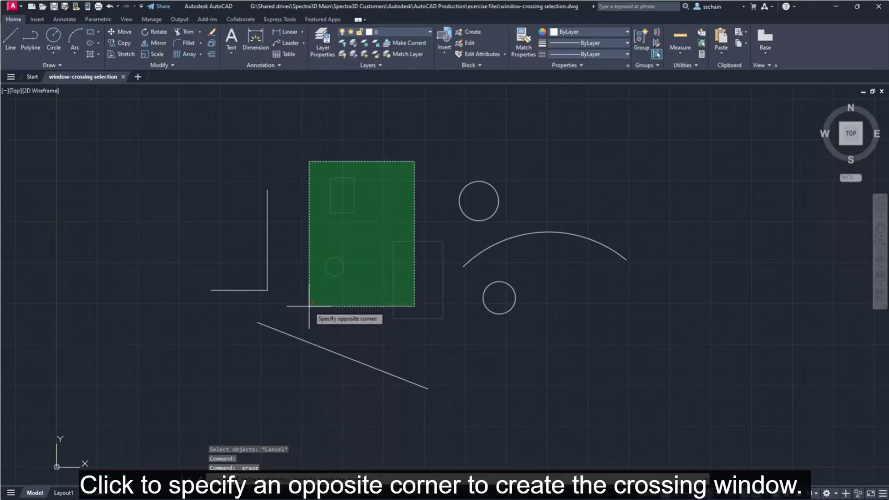
{"action": "left_click", "coordinate": [310, 310]}
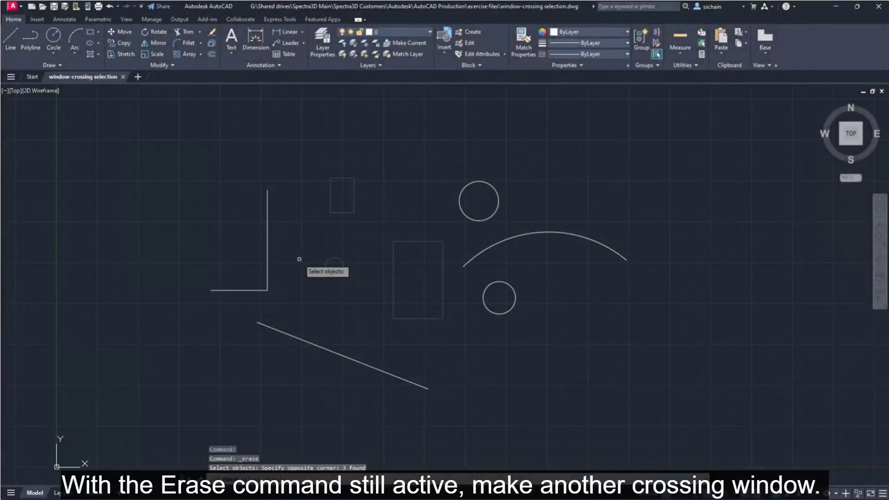
Add the L-shaped lines and the diagonal line to the Erase selection with a crossing window, and the upper circle with a window selection
{"action": "left_click", "coordinate": [299, 259]}
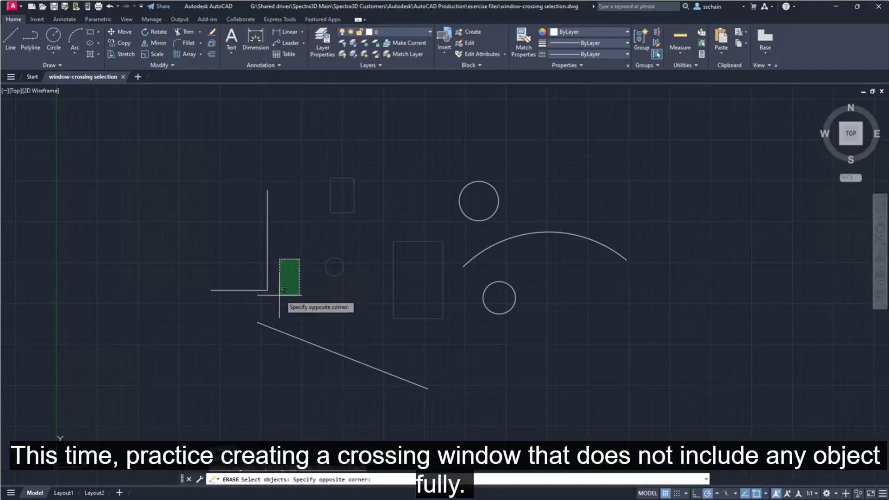
{"action": "left_click", "coordinate": [237, 337]}
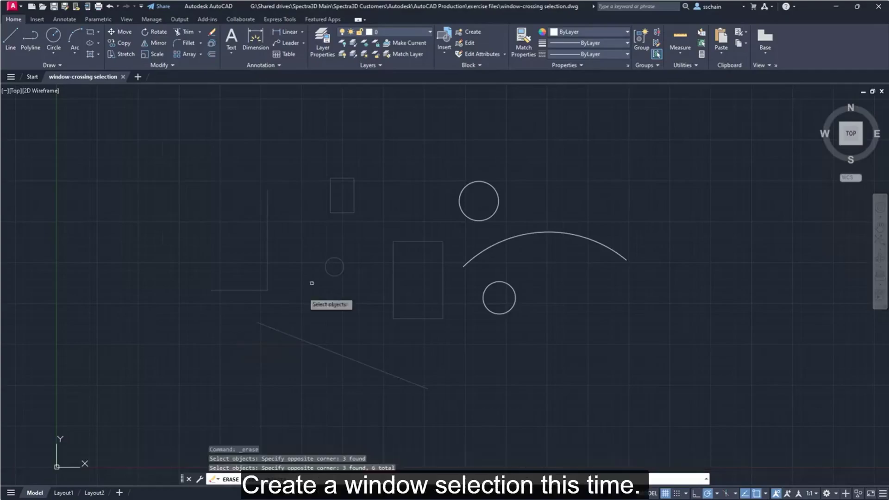
{"action": "left_click", "coordinate": [373, 156]}
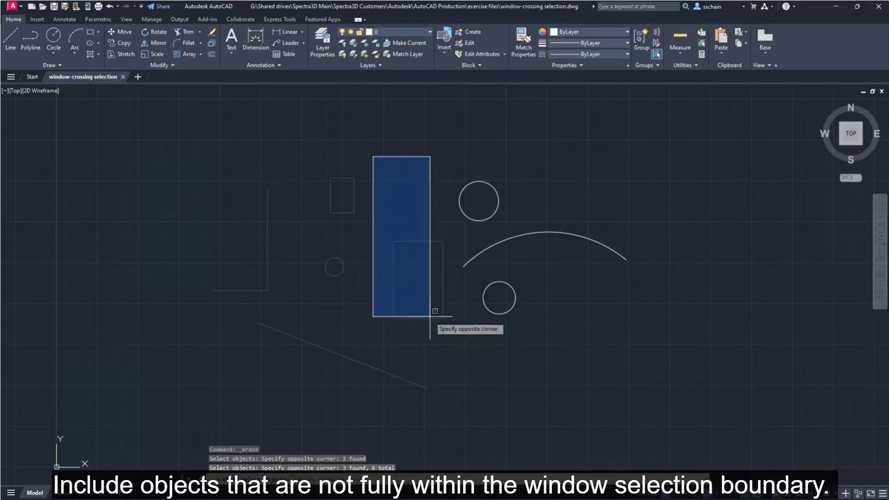
{"action": "left_click", "coordinate": [510, 342]}
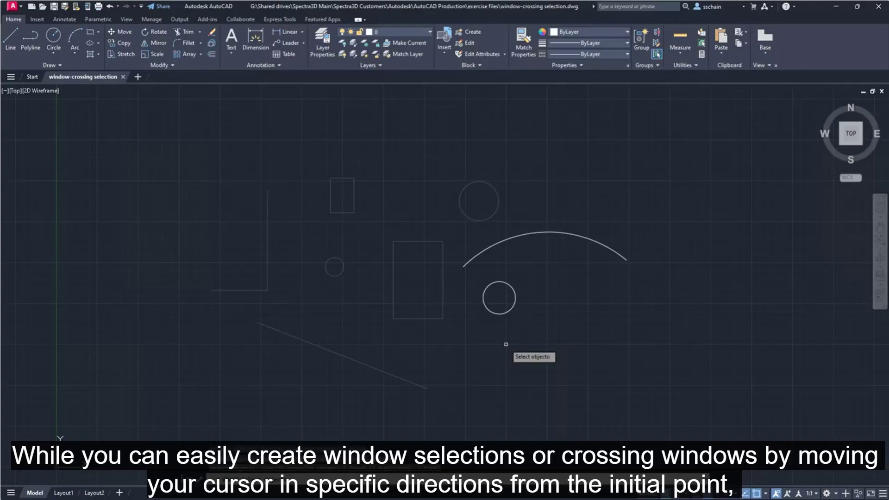
Force a crossing window with the C option and span it across the arc, the upper circle and the lower circle
{"action": "type", "text": "c"}
{"action": "key", "text": "Return"}
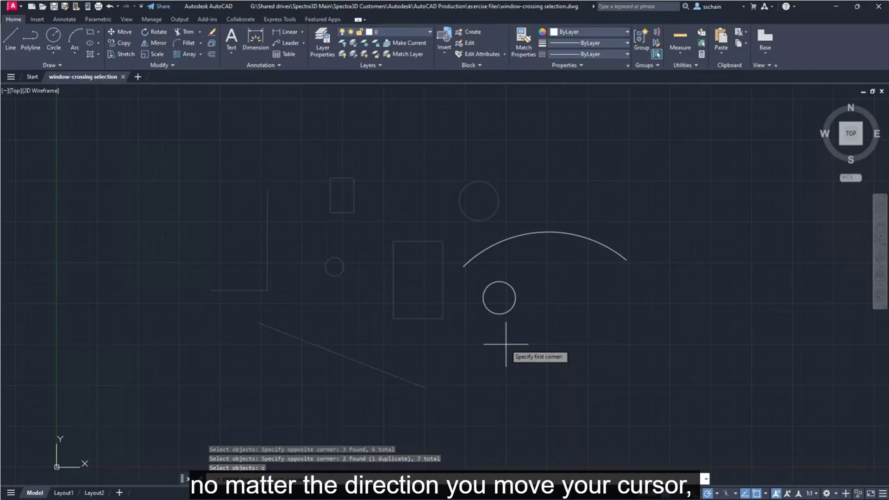
{"action": "left_click", "coordinate": [525, 192]}
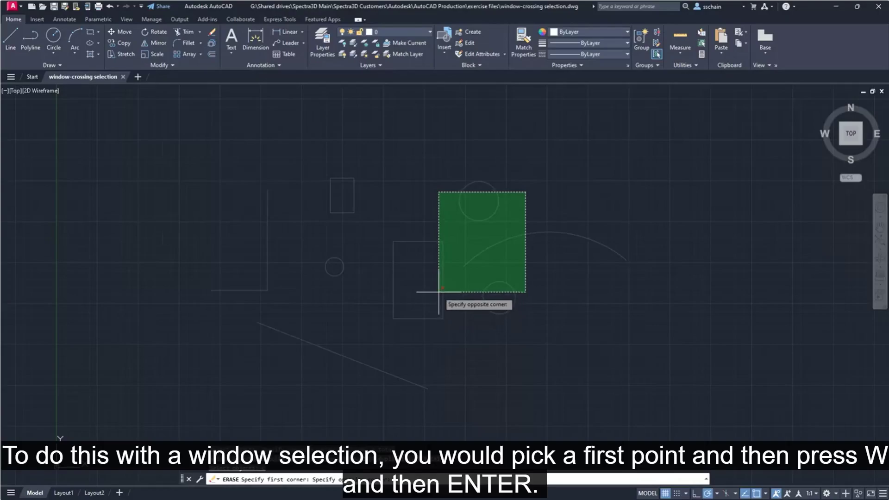
{"action": "key", "text": "w"}
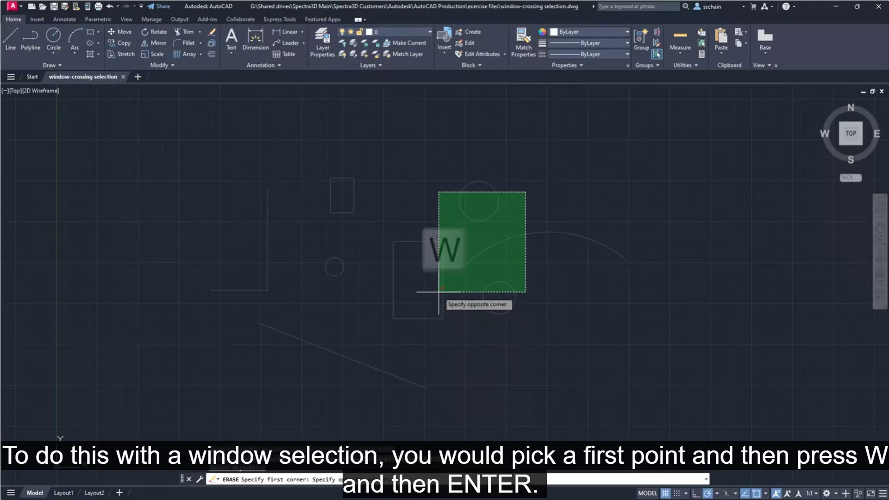
{"action": "key", "text": "Return"}
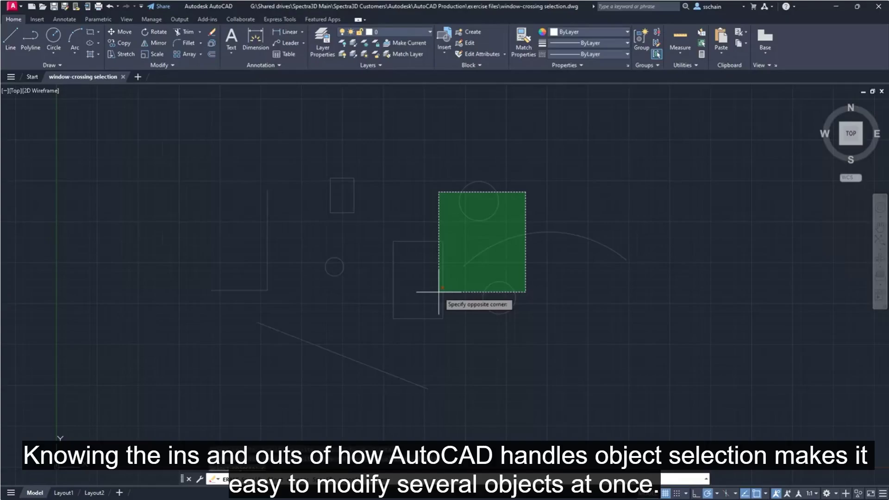
{"action": "left_click", "coordinate": [439, 292]}
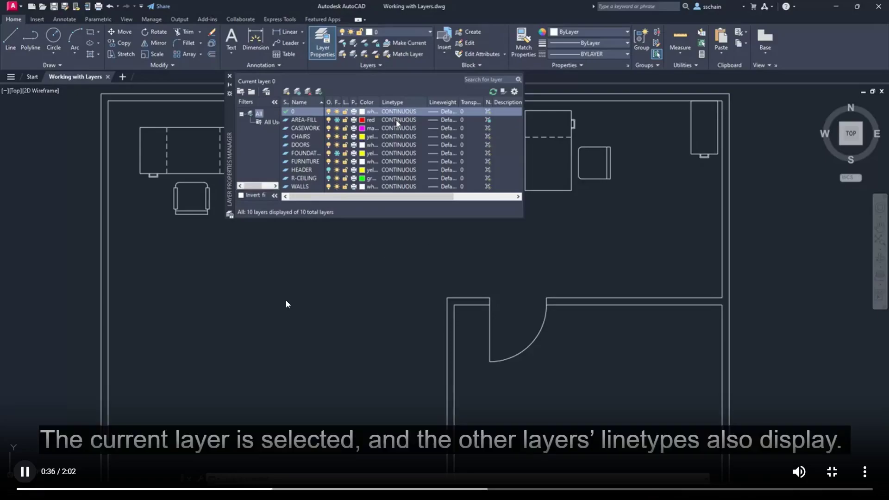
{"action": "key", "text": "space"}
{"action": "key", "text": "space"}
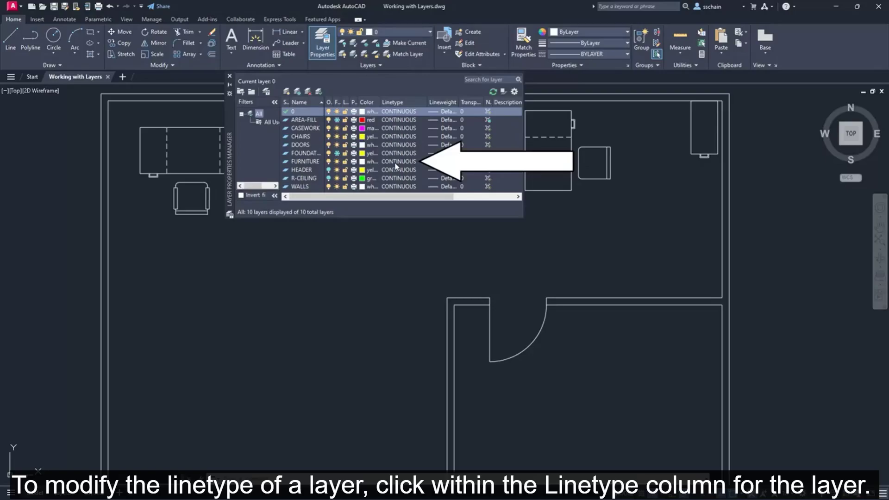
Load the ACAD_ISO02W100 and ACAD_ISO07W100 linetypes from acad.lin and assign ACAD_ISO02W100 to the FURNITURE layer
{"action": "left_click", "coordinate": [396, 162]}
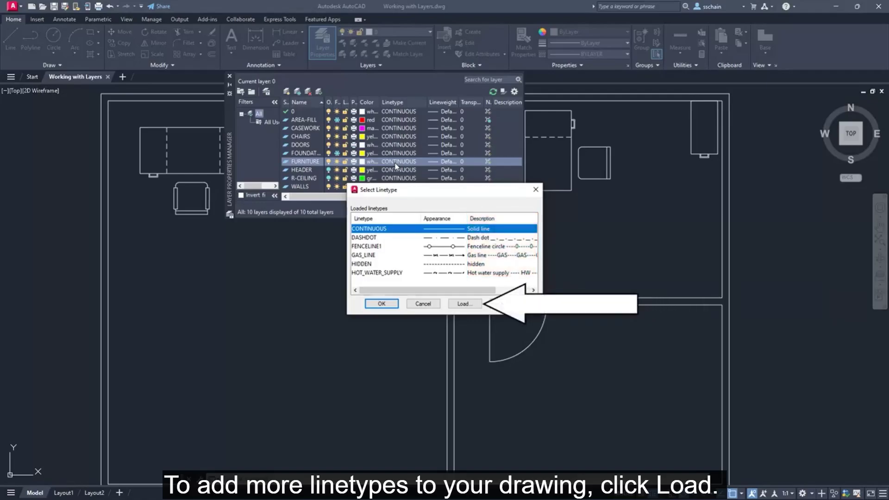
{"action": "left_click", "coordinate": [464, 304]}
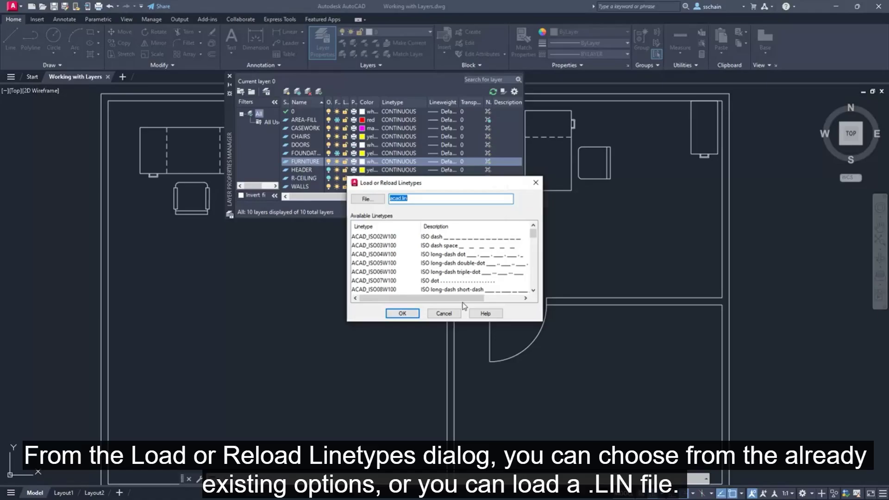
{"action": "left_click", "coordinate": [378, 200]}
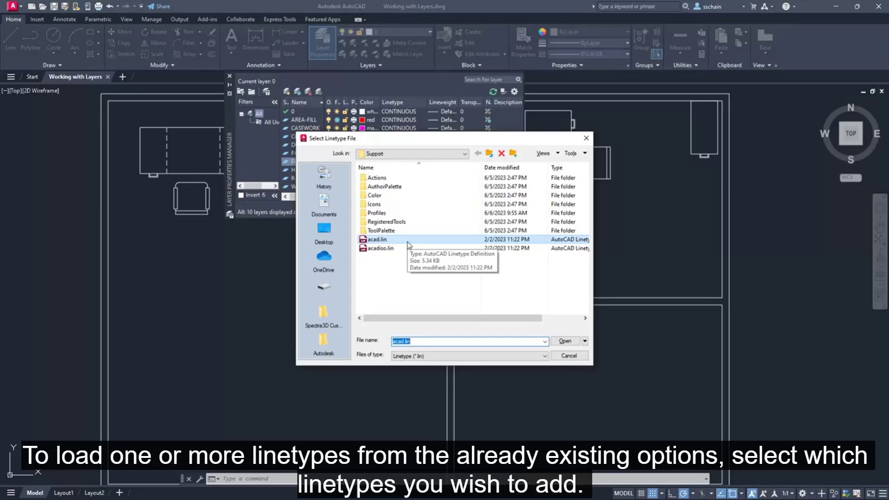
{"action": "left_click", "coordinate": [566, 357]}
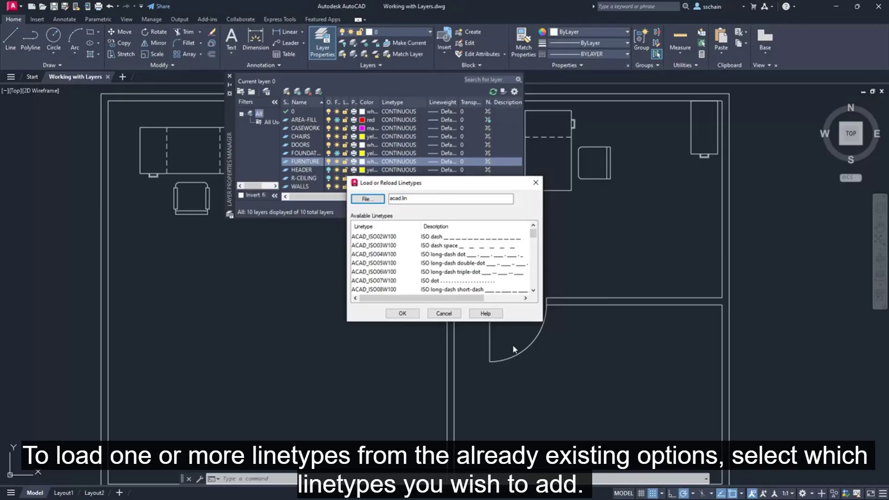
{"action": "left_click", "coordinate": [396, 237]}
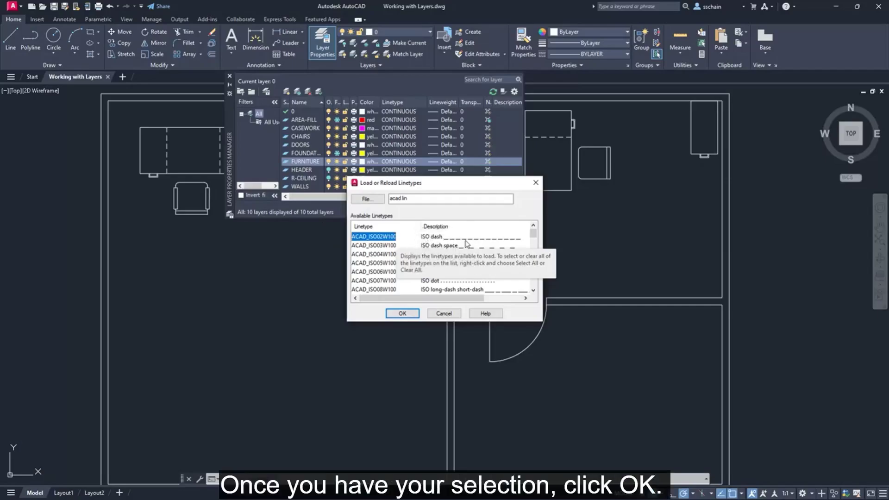
{"action": "left_click", "coordinate": [394, 281], "text": "ctrl"}
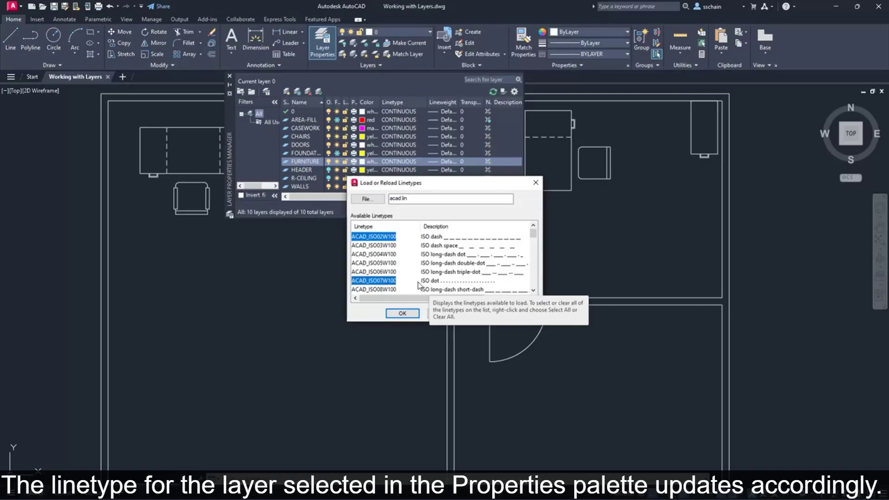
{"action": "left_click", "coordinate": [403, 313]}
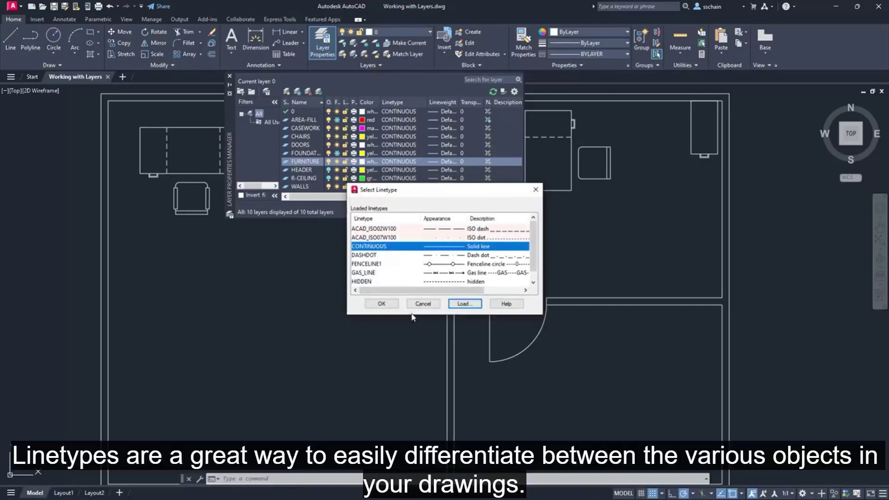
{"action": "left_click", "coordinate": [380, 229]}
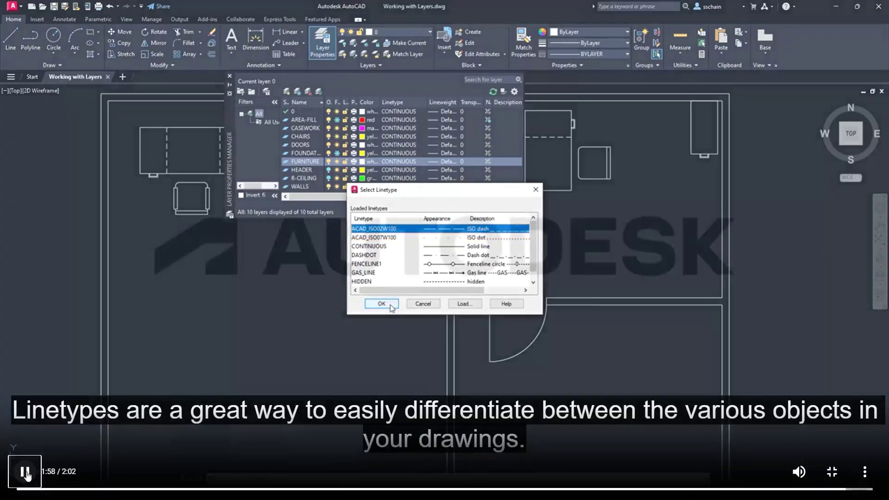
{"action": "left_click", "coordinate": [390, 304]}
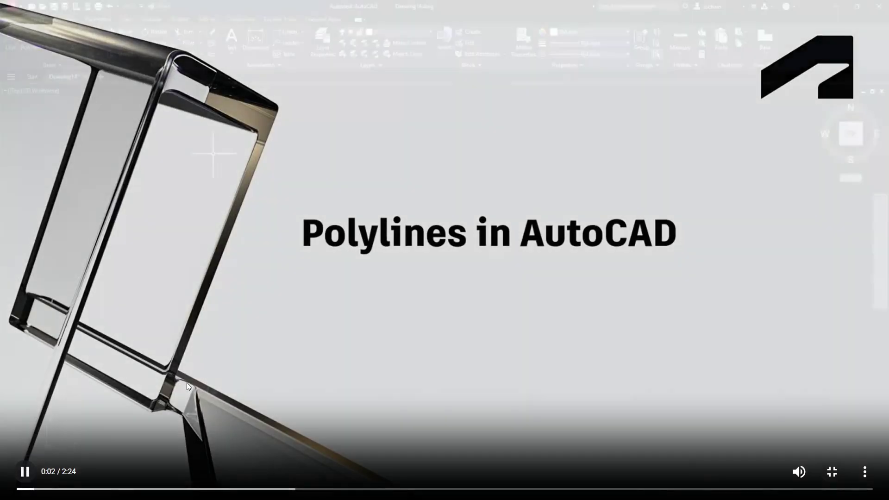
{"action": "left_click", "coordinate": [189, 386]}
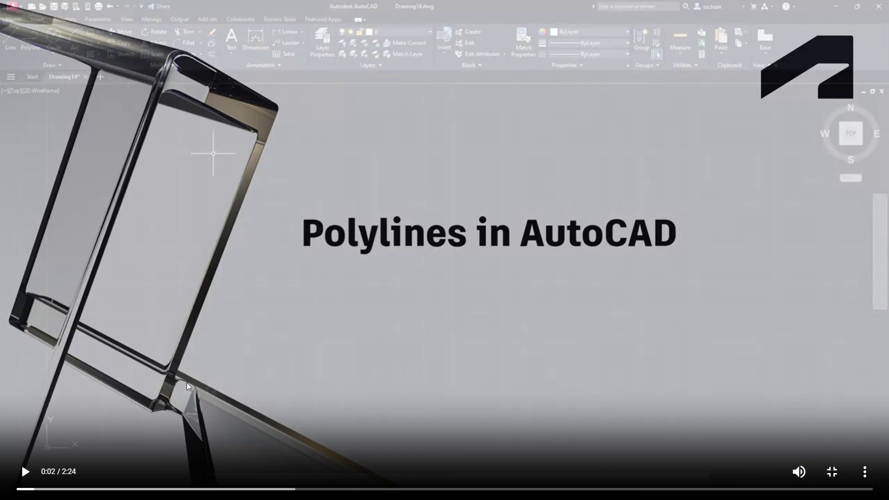
{"action": "left_click", "coordinate": [188, 383]}
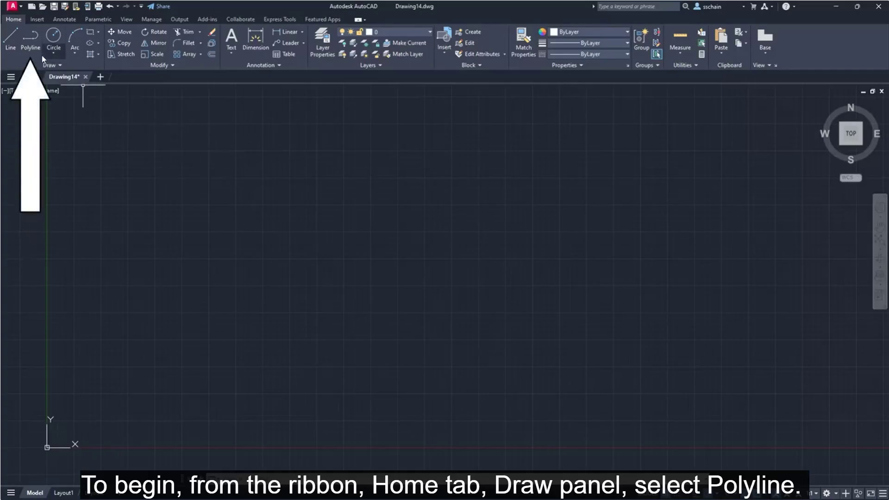
Start a polyline in the upper middle of the drawing with a tapered vertical segment, starting width 0 and ending width 1
{"action": "left_click", "coordinate": [32, 41]}
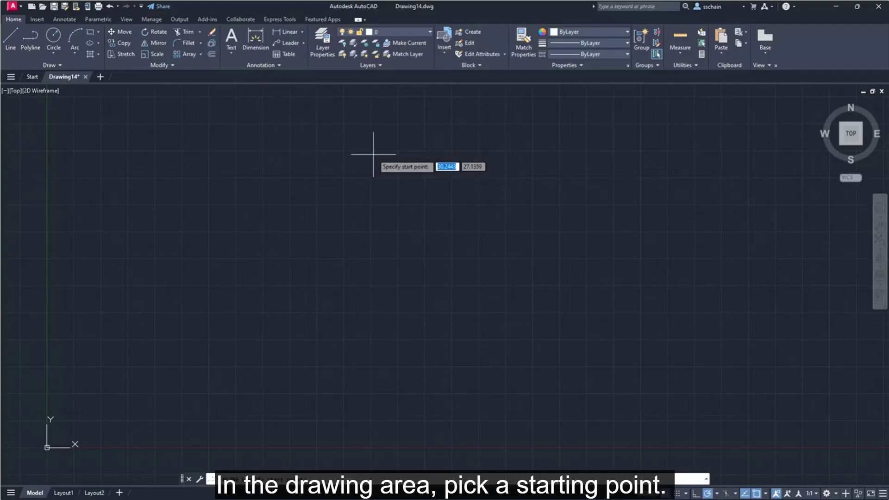
{"action": "left_click", "coordinate": [419, 141]}
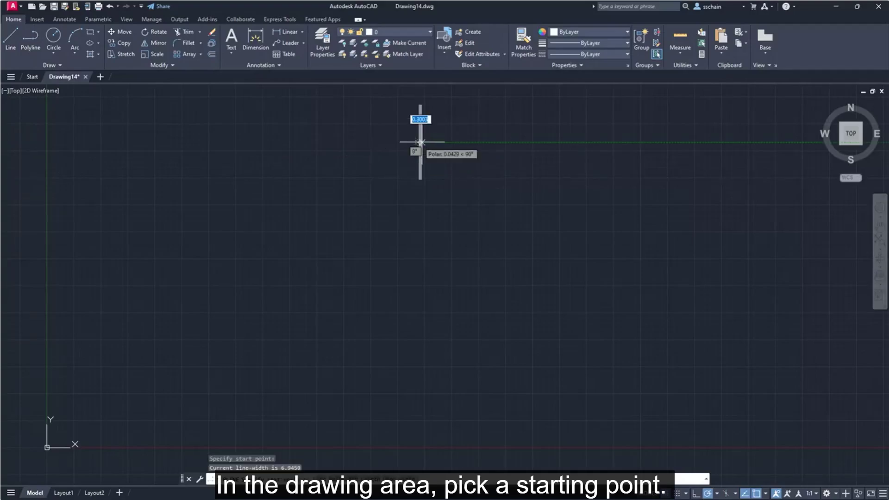
{"action": "right_click", "coordinate": [444, 158]}
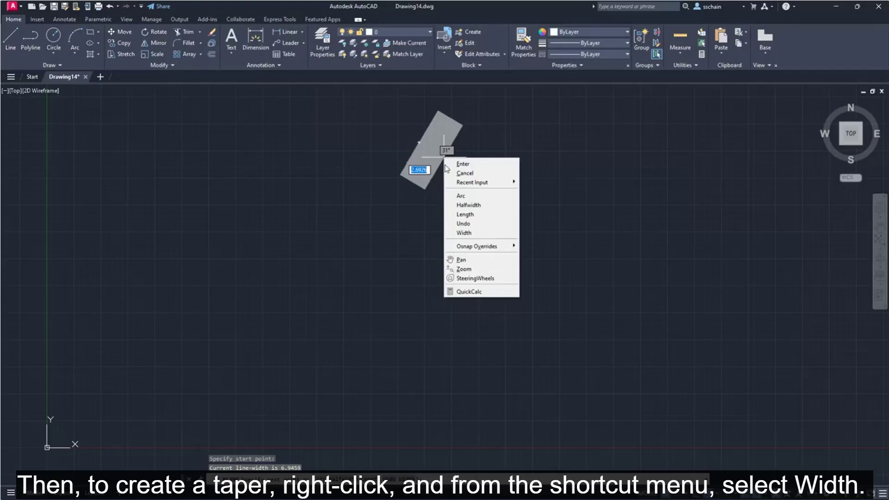
{"action": "left_click", "coordinate": [463, 233]}
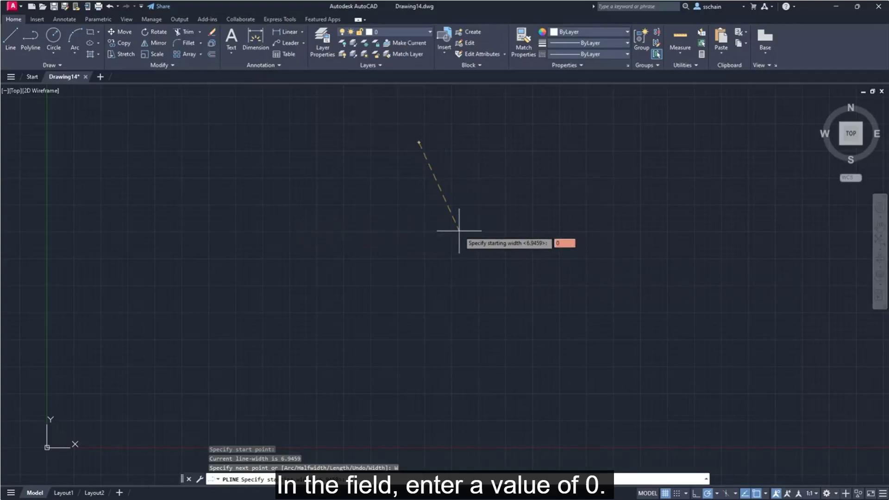
{"action": "type", "text": "0"}
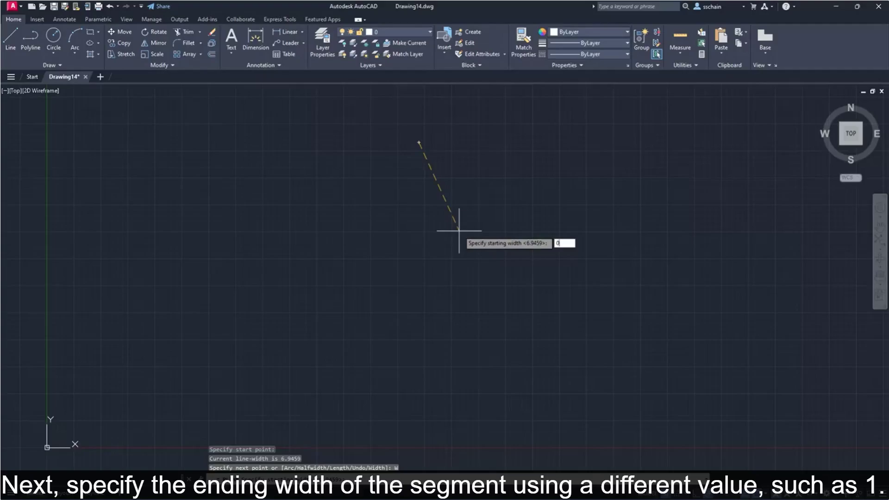
{"action": "key", "text": "Return"}
{"action": "type", "text": "1"}
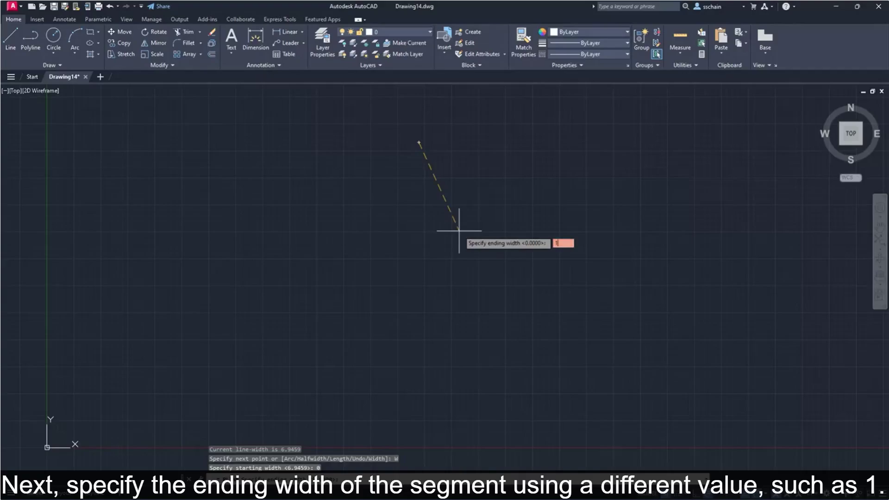
{"action": "key", "text": "Return"}
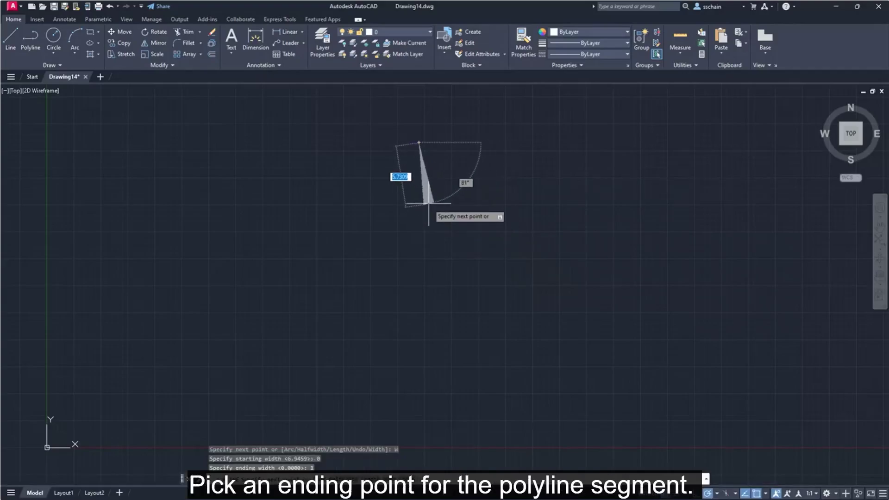
{"action": "left_click", "coordinate": [418, 177]}
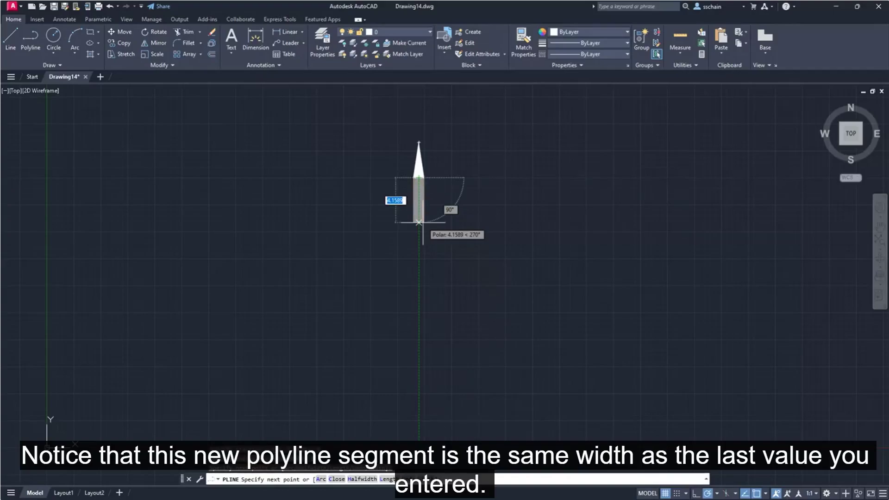
Continue the polyline straight down from the arrowhead's base with a segment of constant width 0.5
{"action": "right_click", "coordinate": [419, 222]}
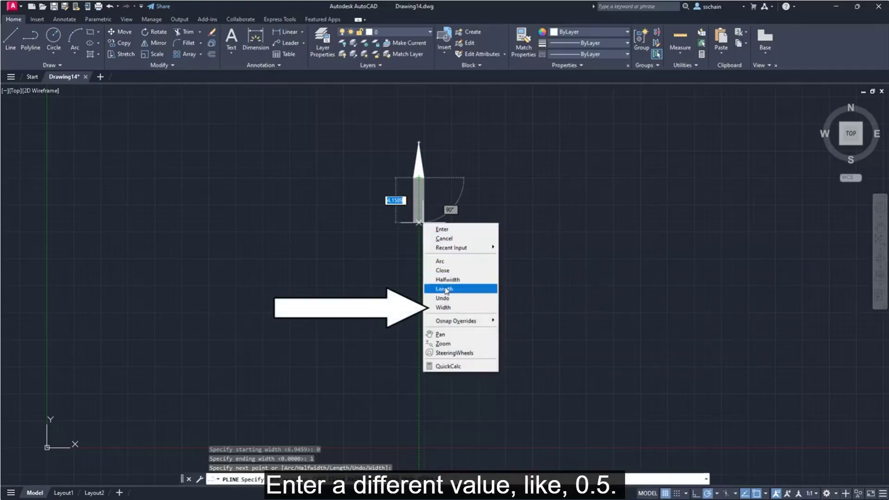
{"action": "left_click", "coordinate": [443, 307]}
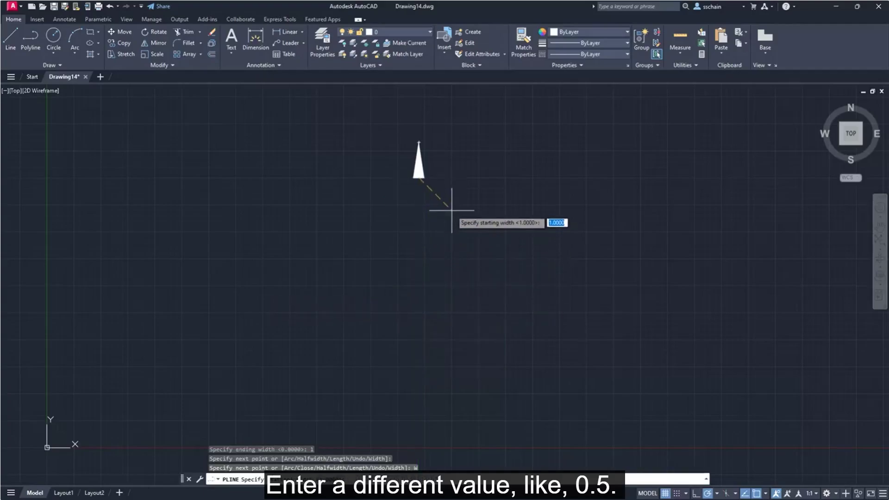
{"action": "type", "text": "0.5"}
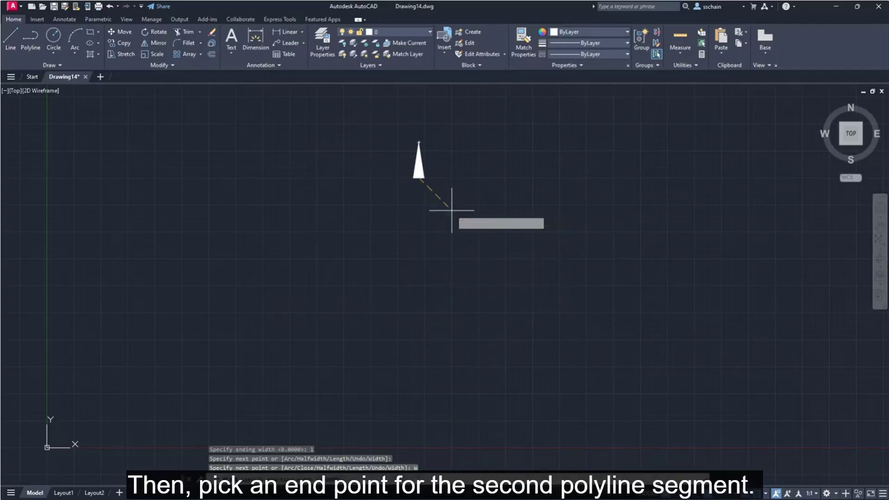
{"action": "key", "text": "Return"}
{"action": "key", "text": "Return"}
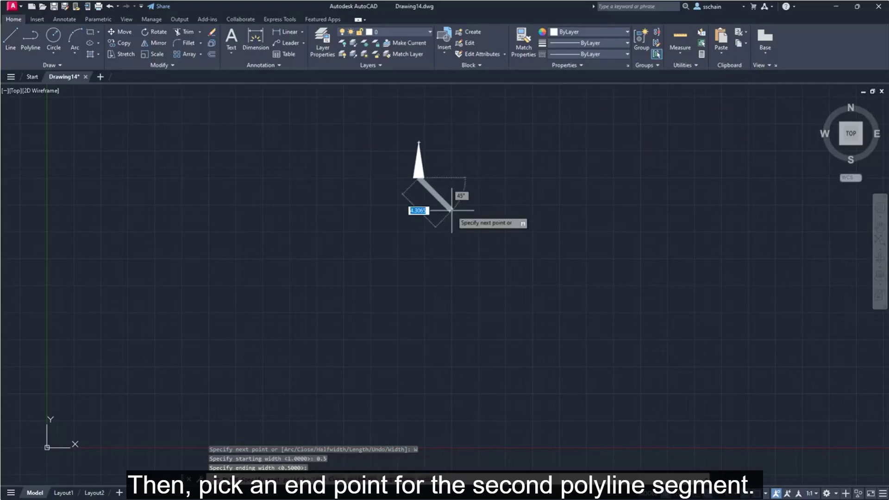
{"action": "left_click", "coordinate": [418, 218]}
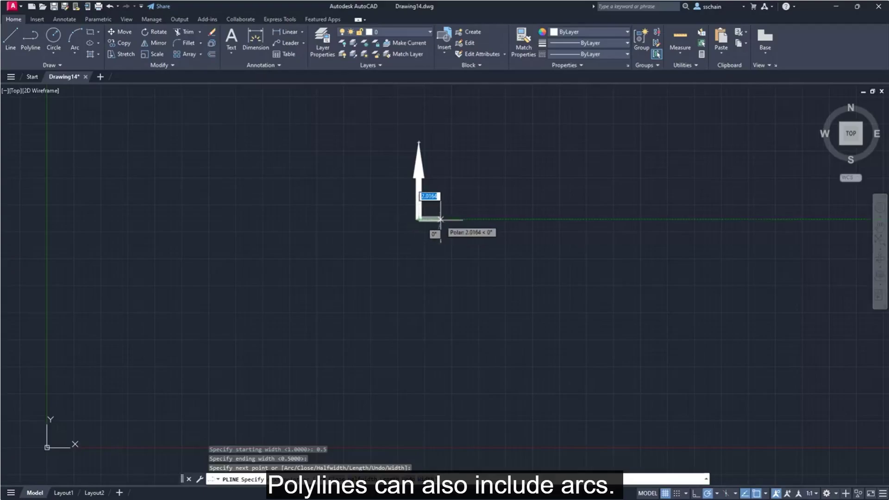
Try an arc segment curving down and right from the arrow shaft's lower end, and undo it within the polyline
{"action": "right_click", "coordinate": [487, 219]}
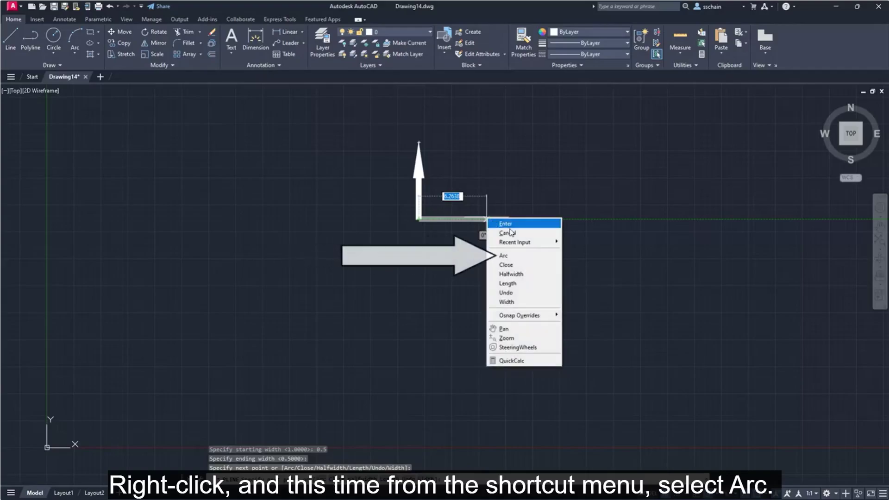
{"action": "left_click", "coordinate": [516, 255]}
{"action": "left_click", "coordinate": [449, 250]}
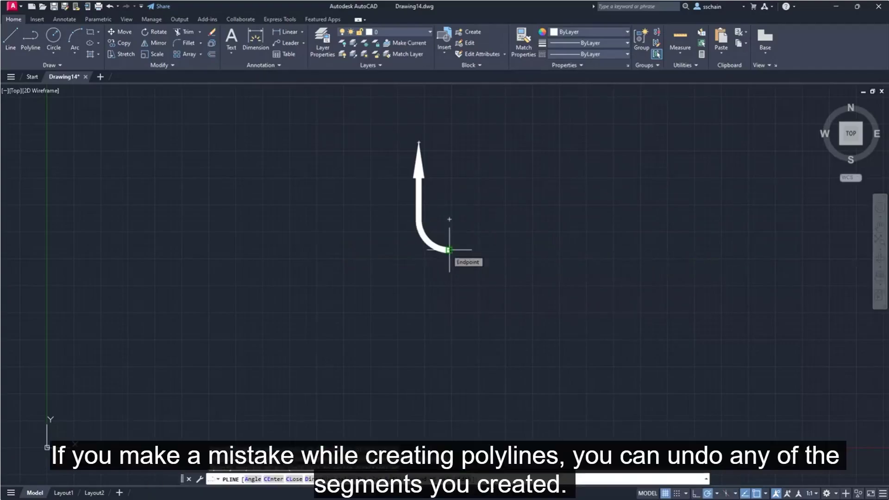
{"action": "right_click", "coordinate": [472, 251]}
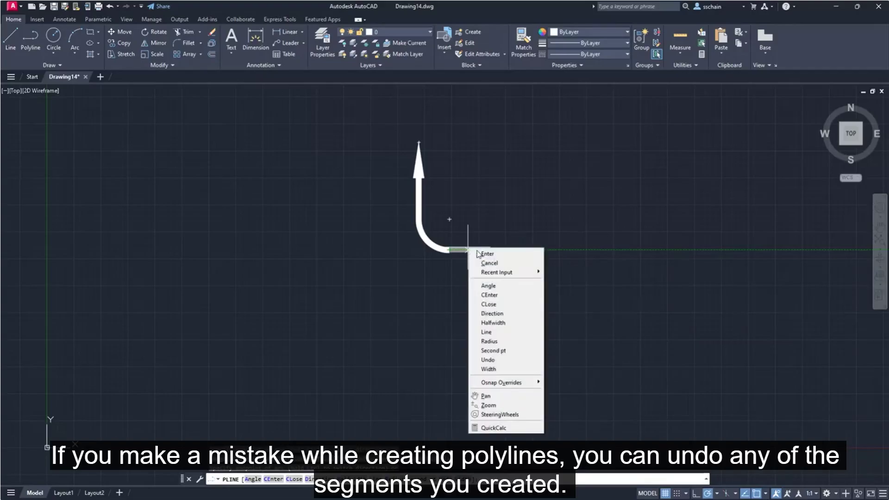
{"action": "left_click", "coordinate": [498, 361]}
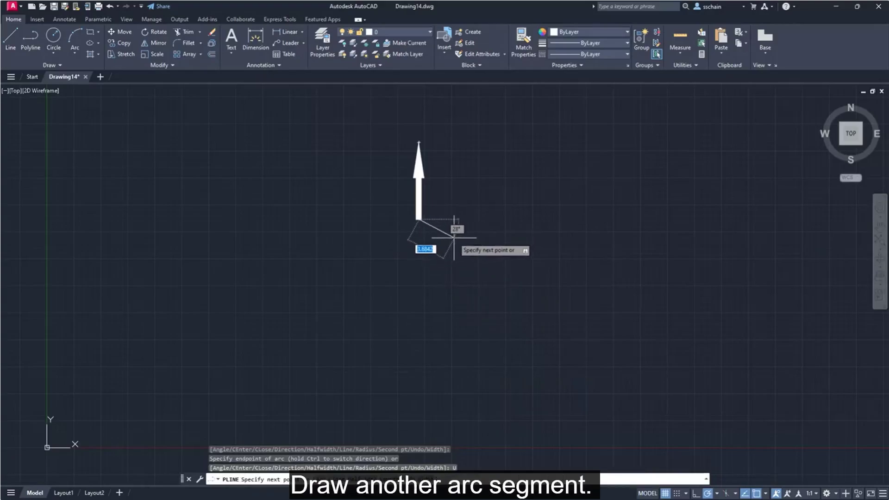
Try thin arc segments curving in opposite directions from the arrow shaft's lower end, and undo them
{"action": "right_click", "coordinate": [454, 238]}
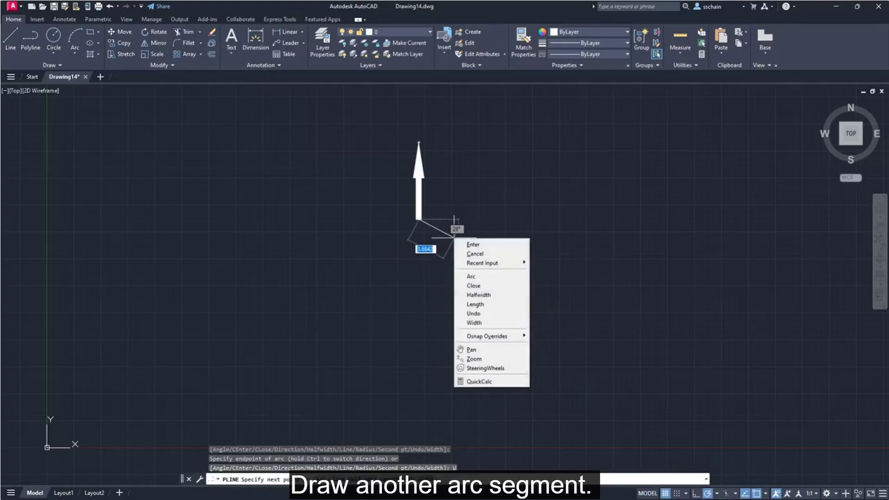
{"action": "left_click", "coordinate": [472, 277]}
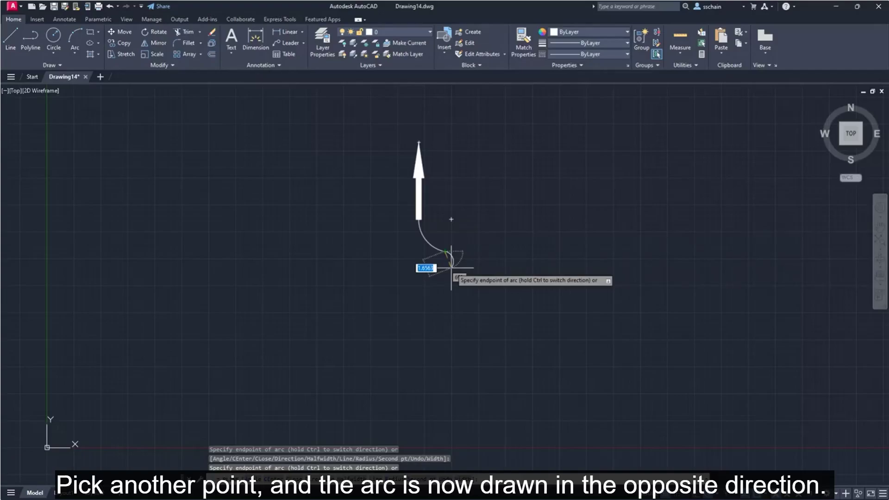
{"action": "right_click", "coordinate": [452, 268]}
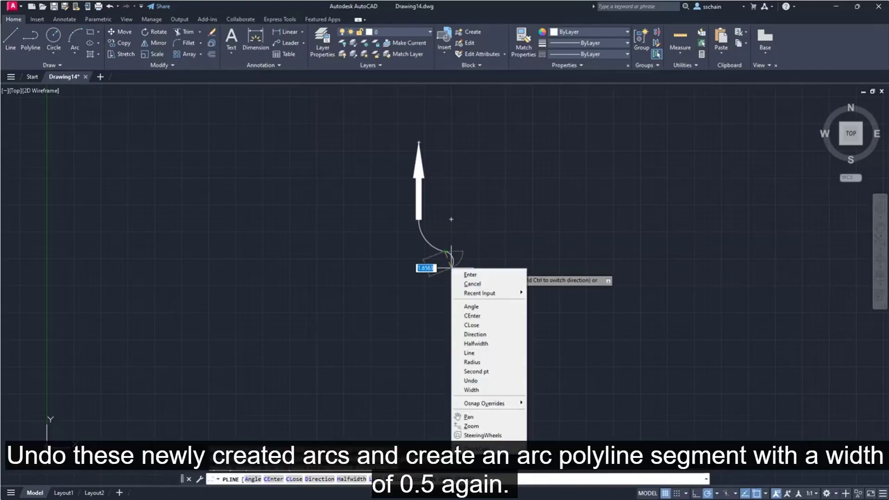
{"action": "left_click", "coordinate": [477, 380]}
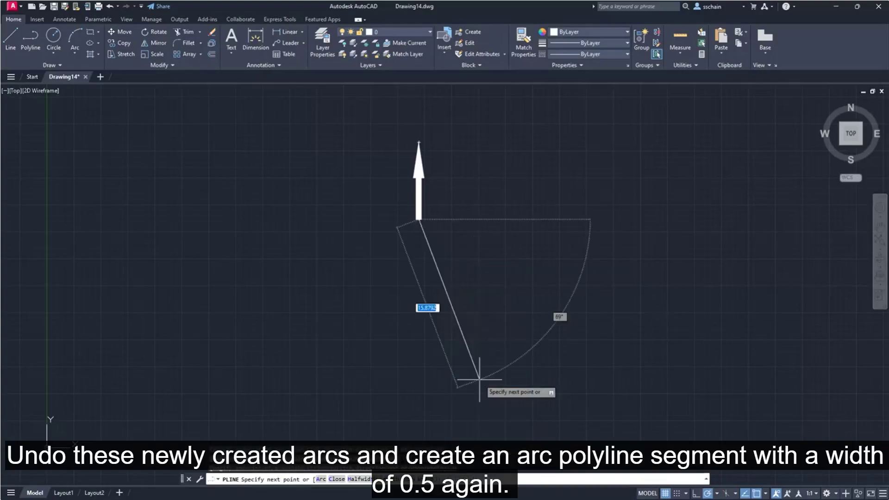
Add an arc segment of constant width 0.5 curving right from the arrow shaft's lower end and finish the polyline
{"action": "right_click", "coordinate": [456, 236]}
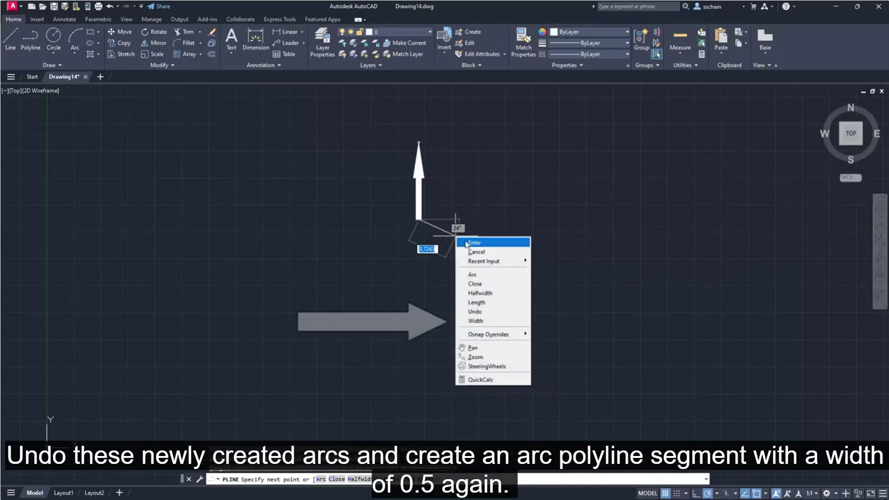
{"action": "left_click", "coordinate": [475, 321]}
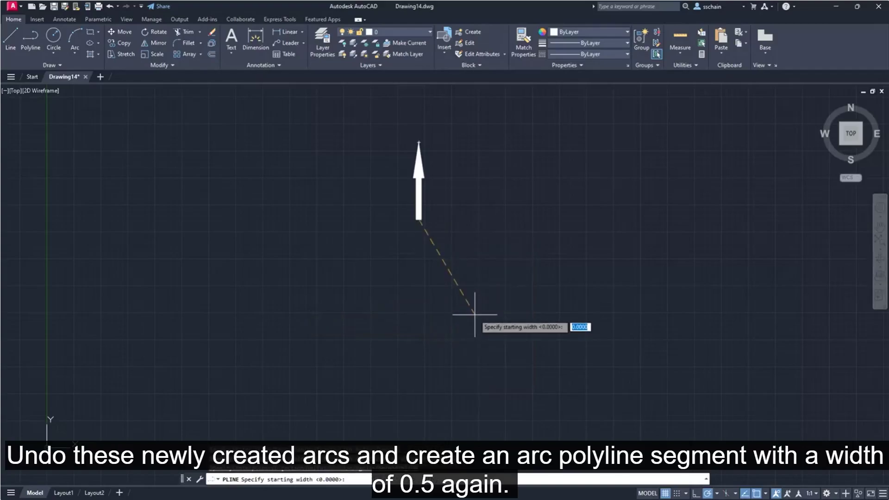
{"action": "type", "text": "0.5"}
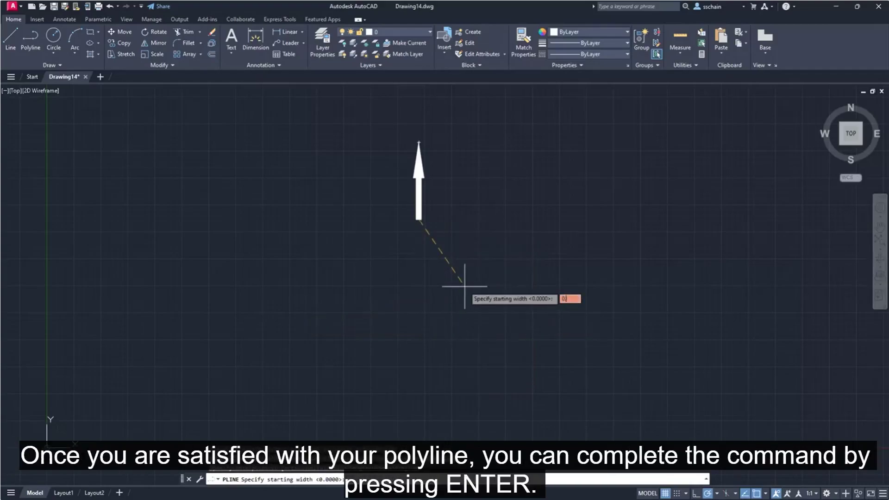
{"action": "key", "text": "Return"}
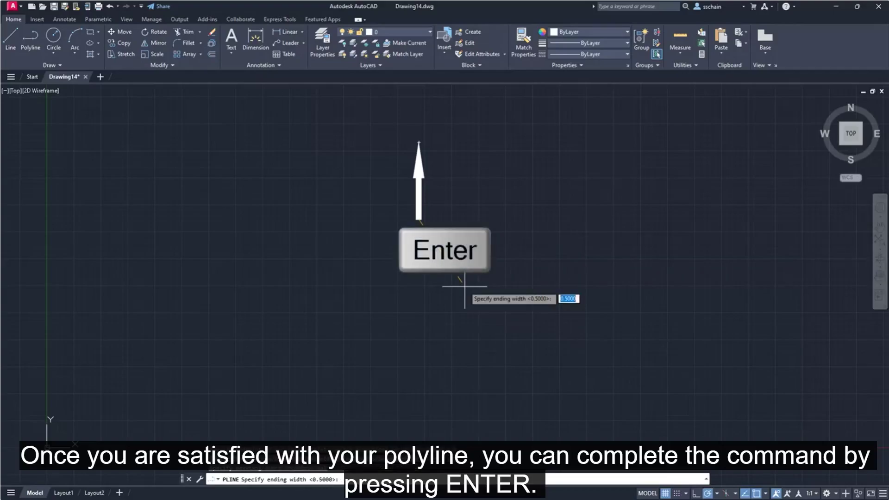
{"action": "key", "text": "Return"}
{"action": "right_click", "coordinate": [467, 249]}
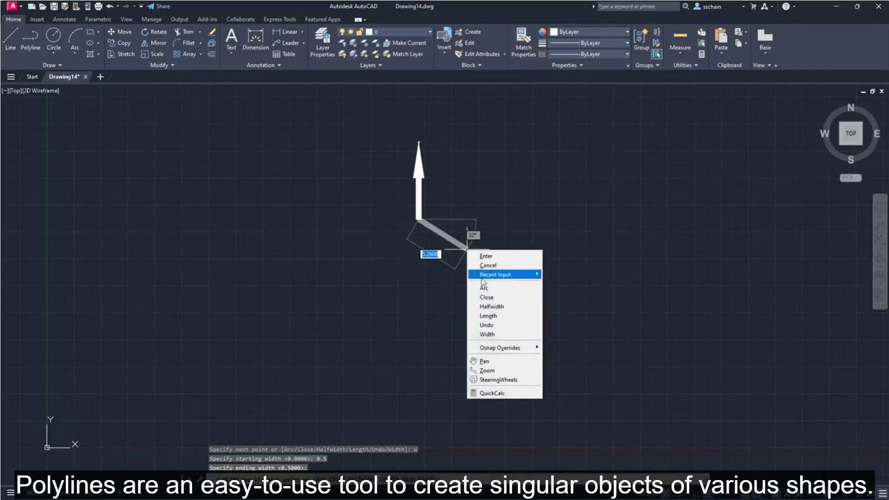
{"action": "left_click", "coordinate": [484, 288]}
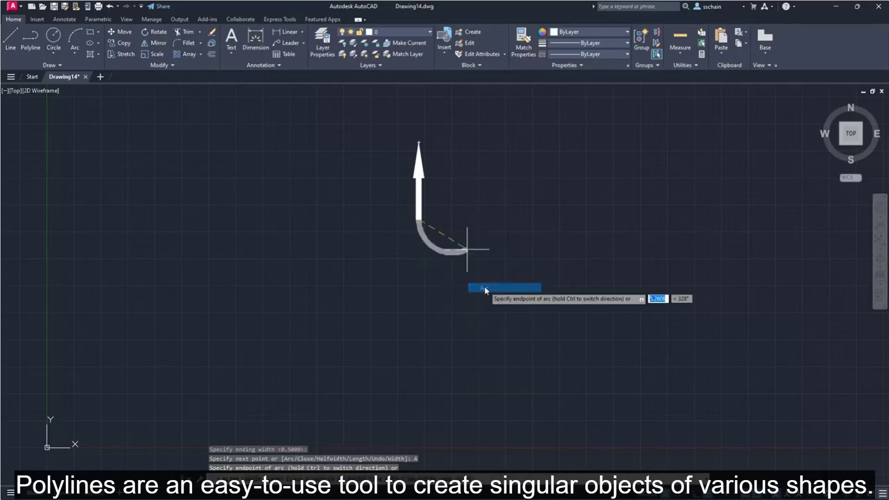
{"action": "left_click", "coordinate": [465, 262]}
{"action": "key", "text": "Return"}
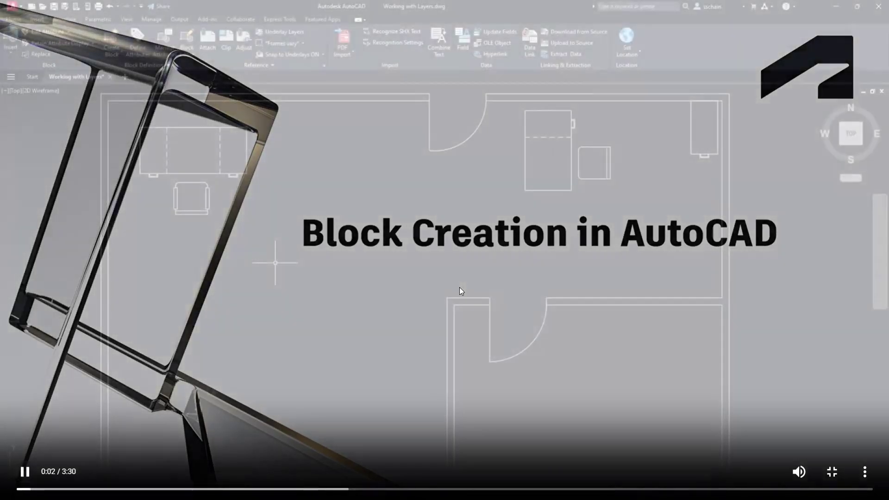
{"action": "left_click", "coordinate": [459, 287]}
{"action": "left_click", "coordinate": [459, 291]}
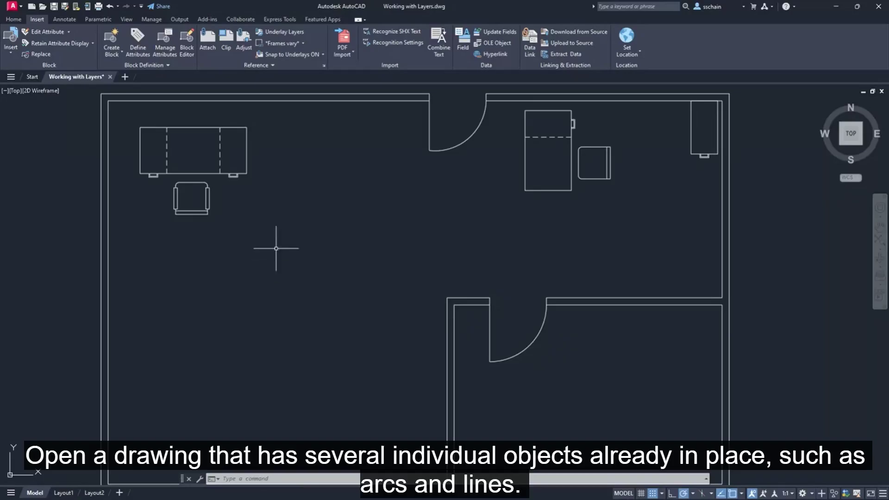
Select the right and top edge lines of the upper-left desk to check that they are separate objects, and clear the selection
{"action": "left_click", "coordinate": [247, 148]}
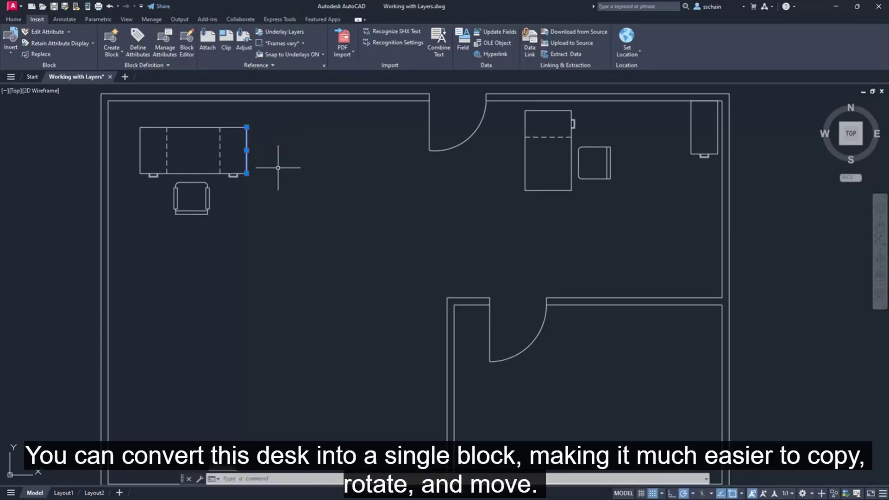
{"action": "left_click", "coordinate": [229, 127]}
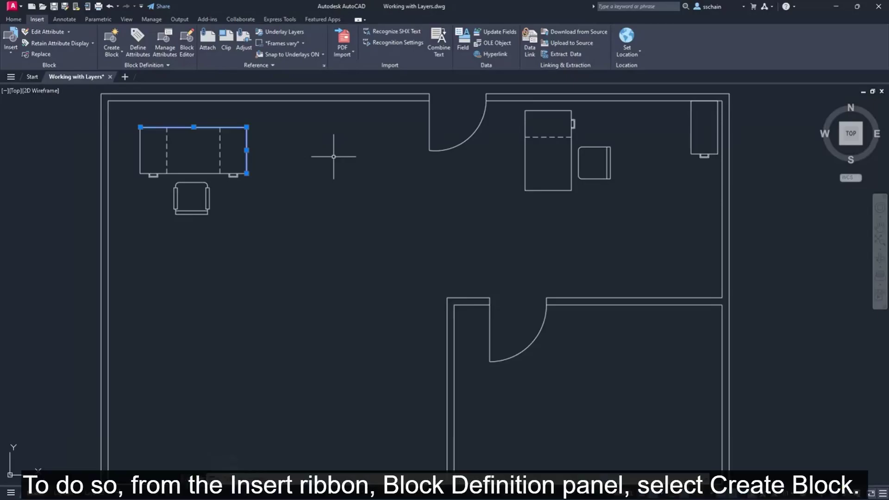
{"action": "key", "text": "Escape"}
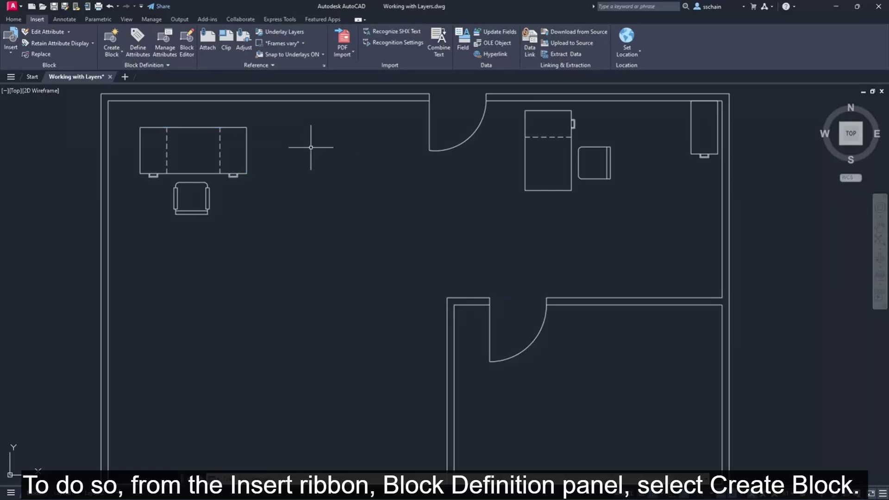
Start a block definition named "Large desk" with its base point at the upper-right corner of the upper-left desk
{"action": "left_click", "coordinate": [115, 39]}
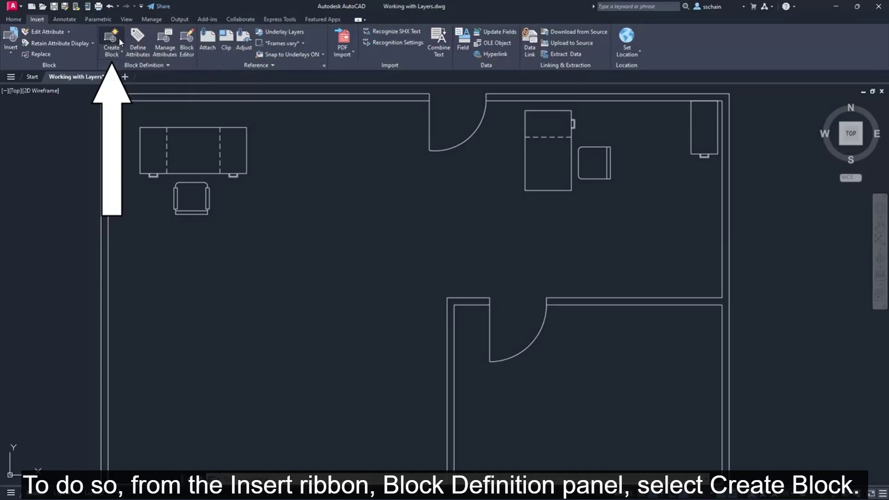
{"action": "type", "text": "Large"}
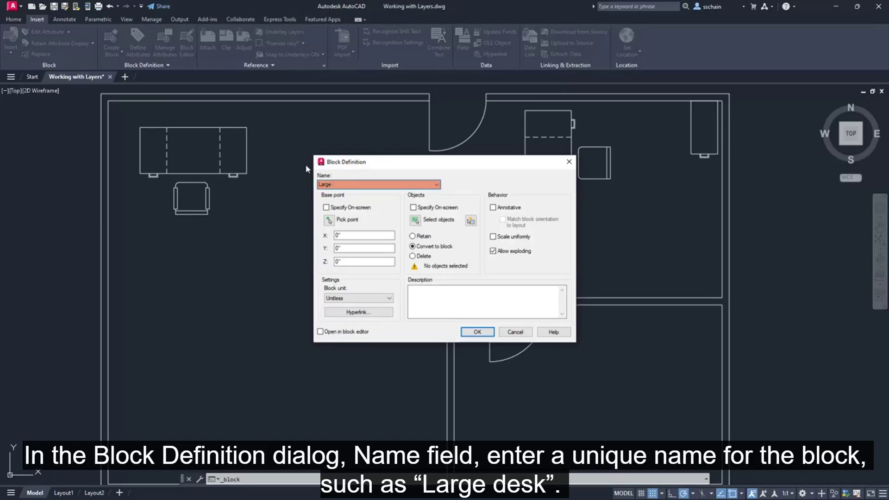
{"action": "type", "text": " desk"}
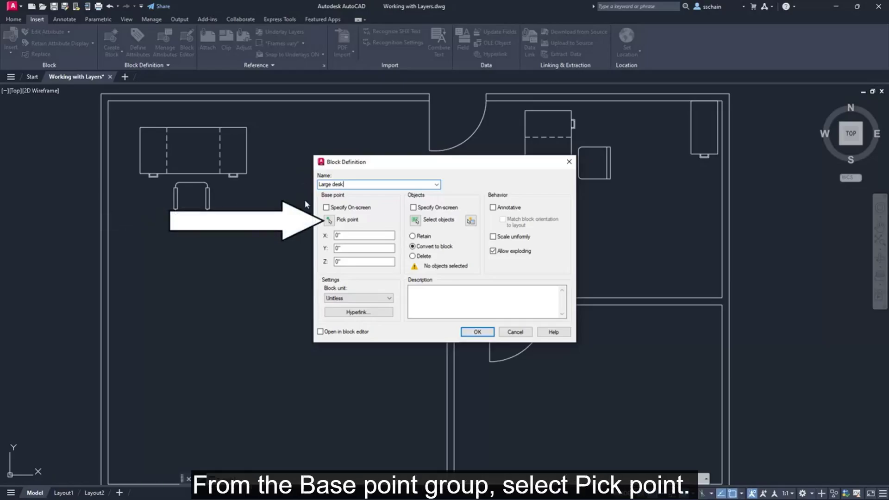
{"action": "left_click", "coordinate": [326, 221]}
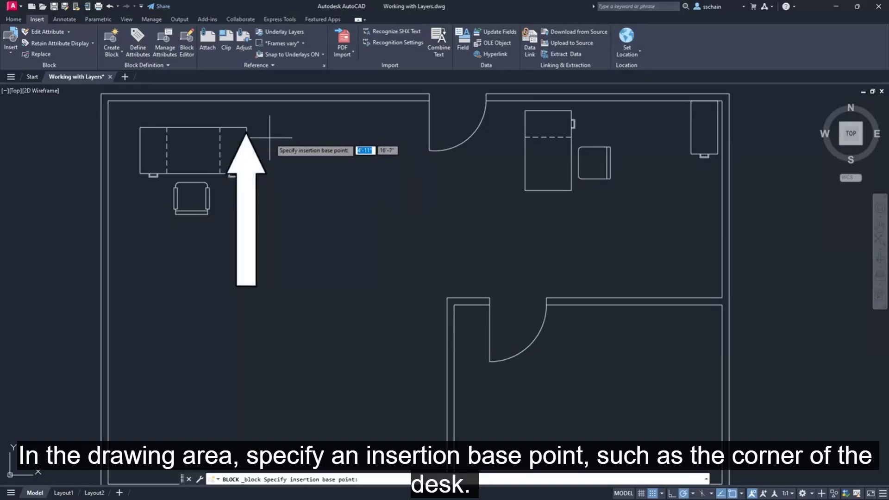
{"action": "left_click", "coordinate": [248, 128]}
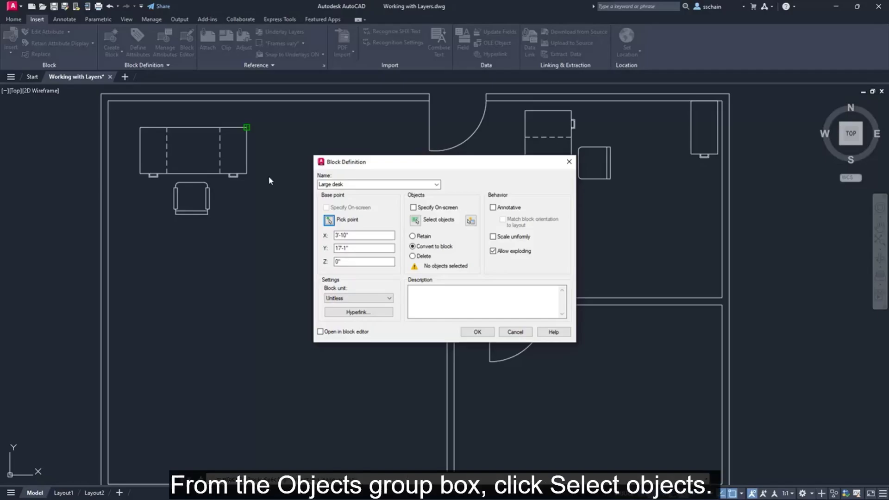
Select all the upper-left desk's objects with a window and create the block, deleting the original objects
{"action": "left_click", "coordinate": [416, 221]}
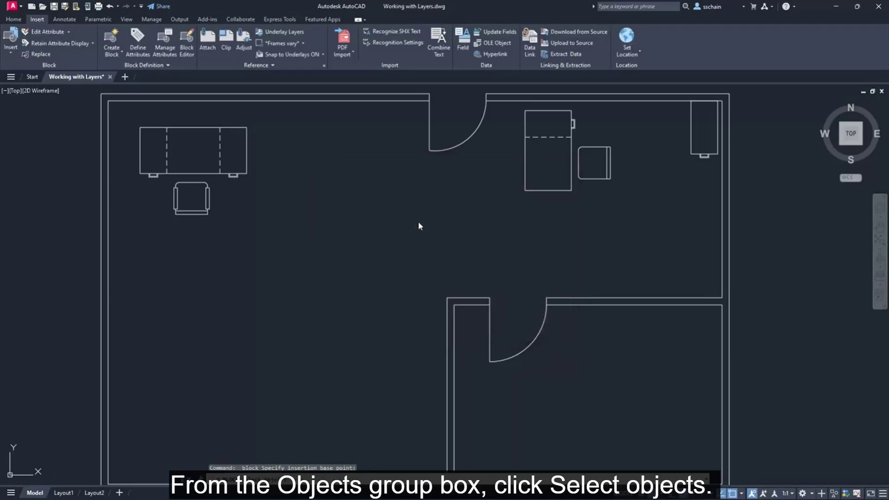
{"action": "left_click", "coordinate": [124, 118]}
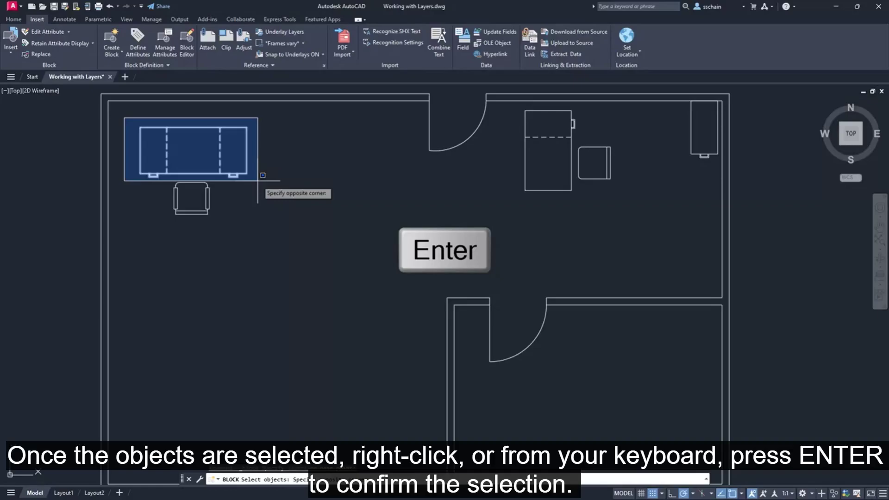
{"action": "left_click", "coordinate": [258, 181]}
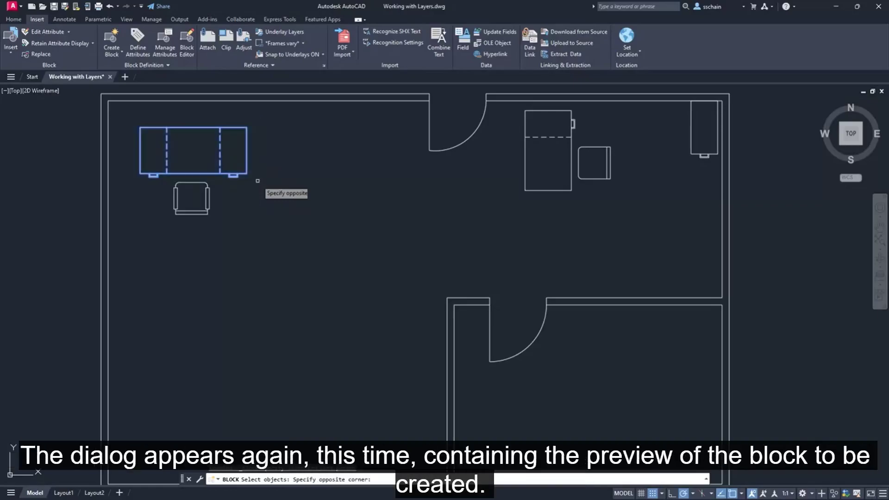
{"action": "key", "text": "Return"}
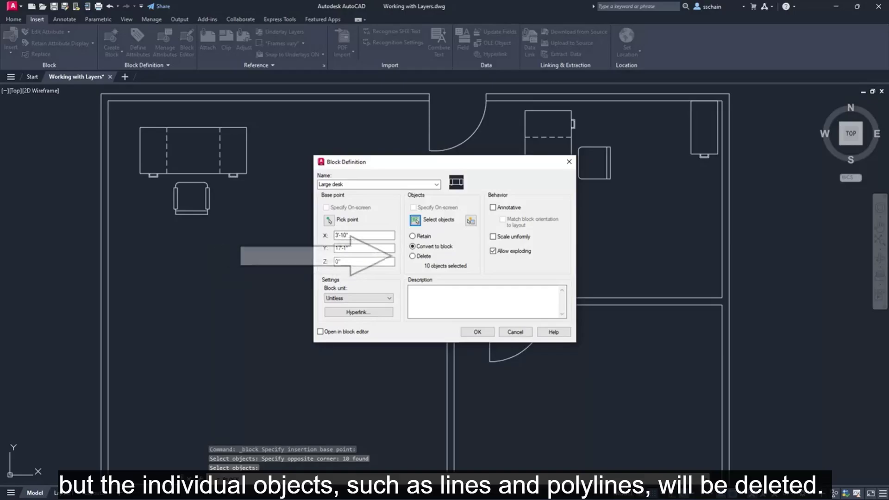
{"action": "left_click", "coordinate": [413, 256]}
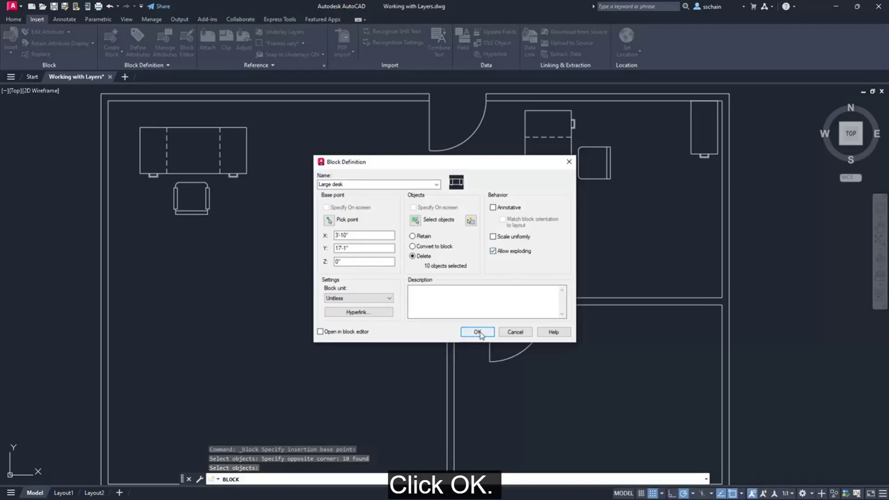
{"action": "left_click", "coordinate": [478, 332]}
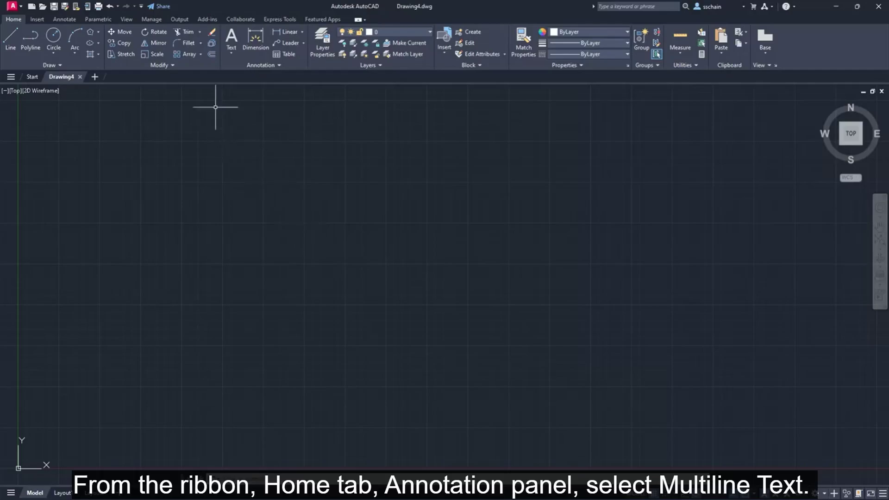
Define a wide rectangular multiline text boundary in the empty drawing, with its upper-left corner at about 11.96, 18.61
{"action": "left_click", "coordinate": [233, 54]}
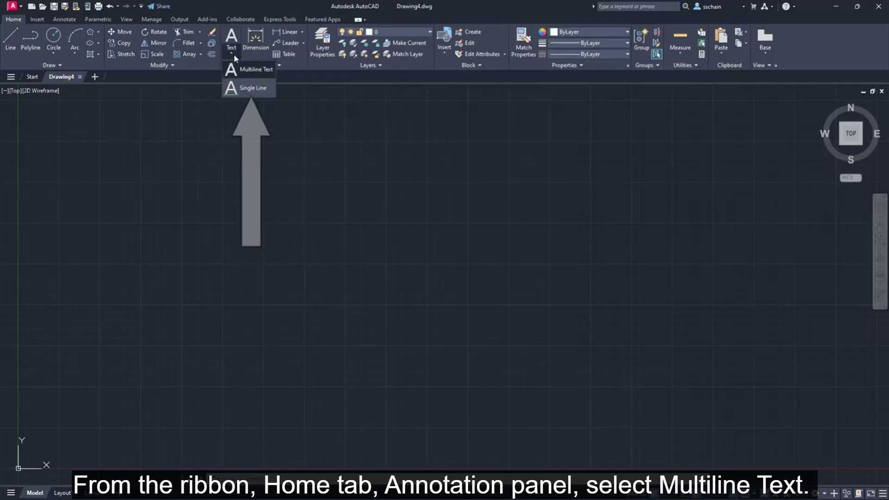
{"action": "left_click", "coordinate": [245, 65]}
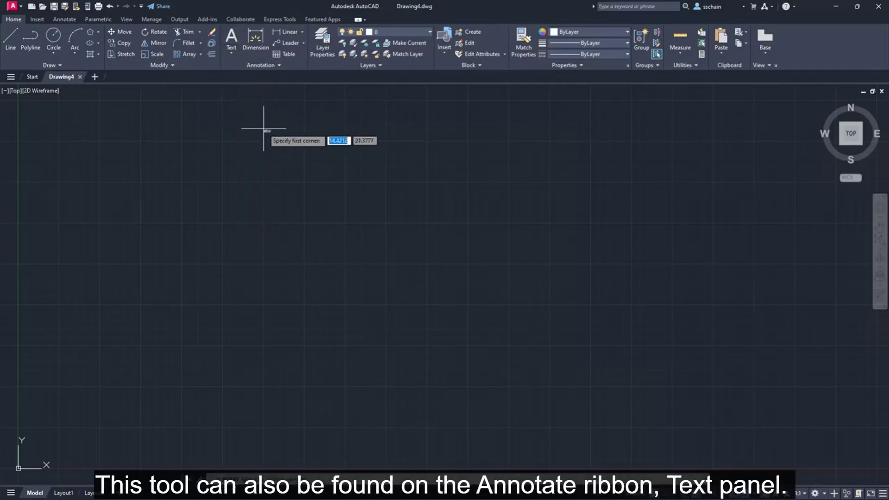
{"action": "left_click", "coordinate": [66, 20]}
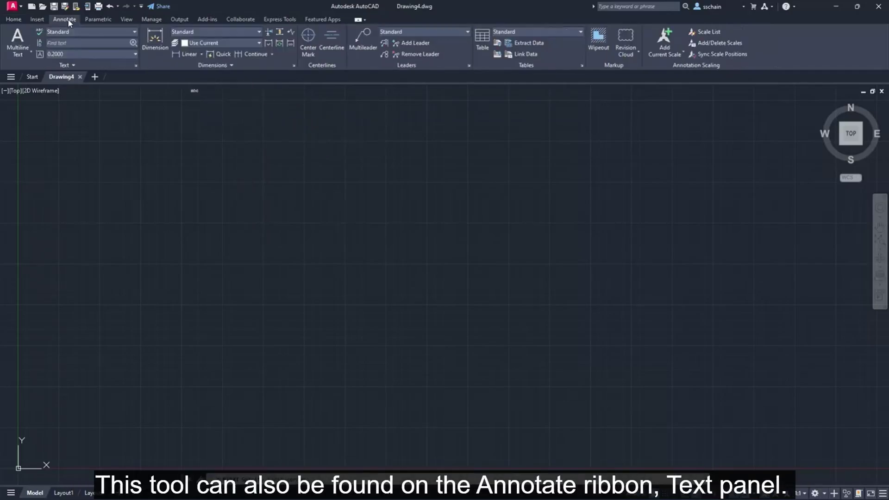
{"action": "left_click", "coordinate": [18, 52]}
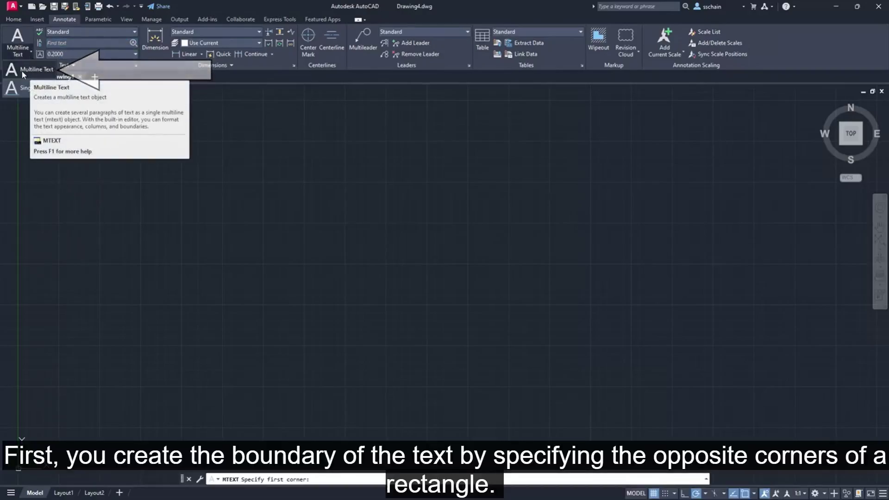
{"action": "left_click", "coordinate": [27, 68]}
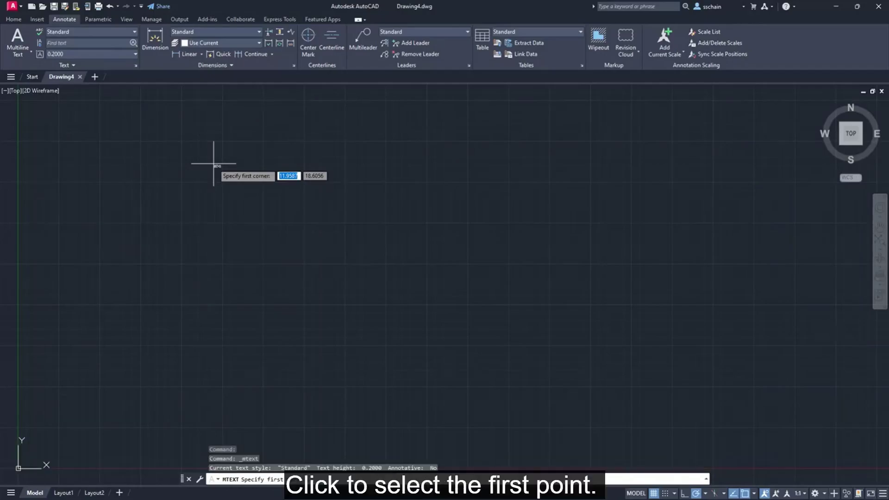
{"action": "left_click", "coordinate": [214, 164]}
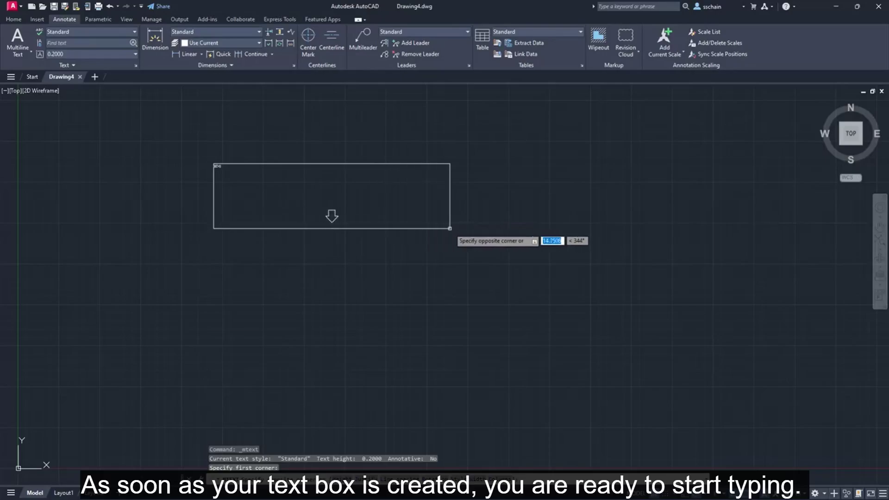
{"action": "left_click", "coordinate": [452, 231]}
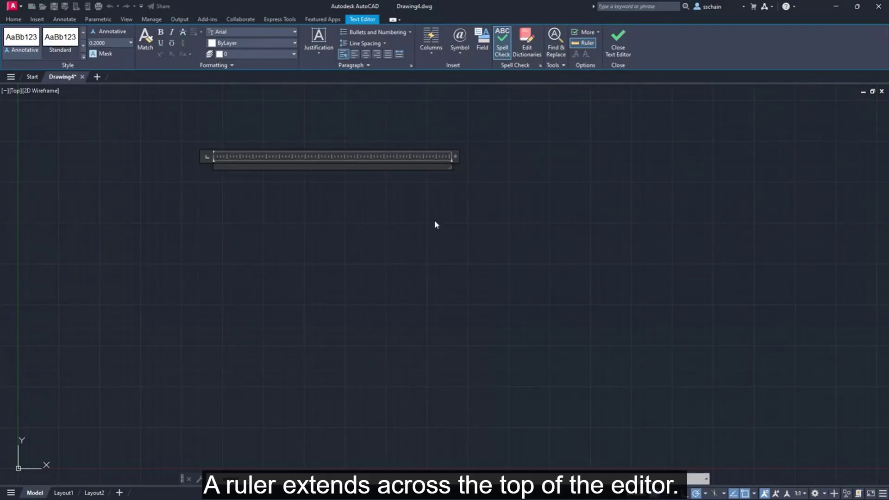
Set the height of the new multiline text to 1
{"action": "left_click", "coordinate": [111, 42]}
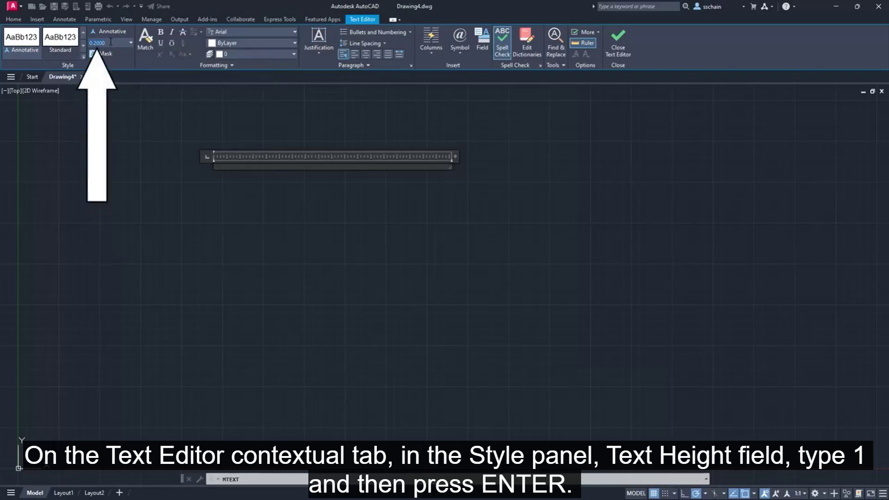
{"action": "type", "text": "1"}
{"action": "key", "text": "Return"}
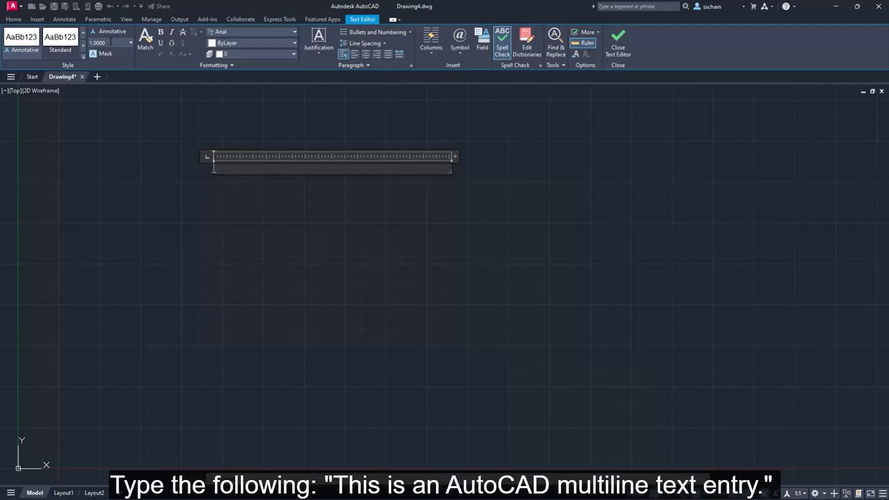
Enter the text "This as an AutoCAD Multi Line text entry." in the text box
{"action": "type", "text": "This as an"}
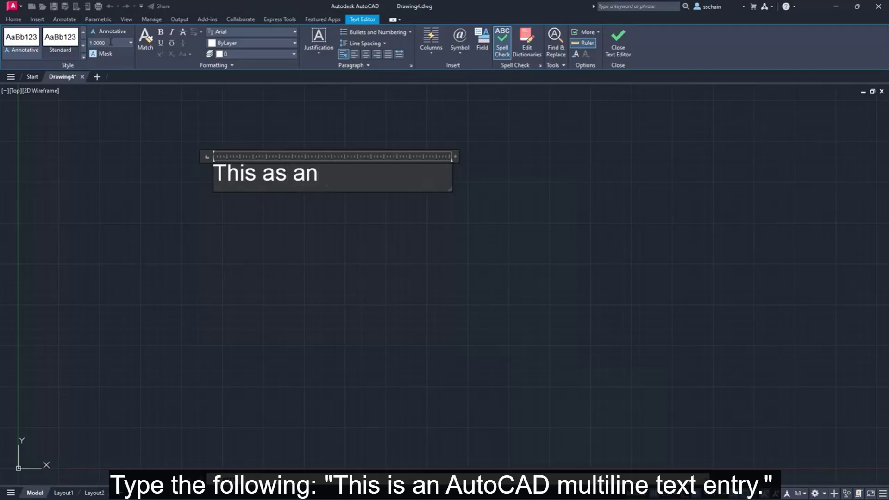
{"action": "type", "text": " AutoCAD Multi Line Tex"}
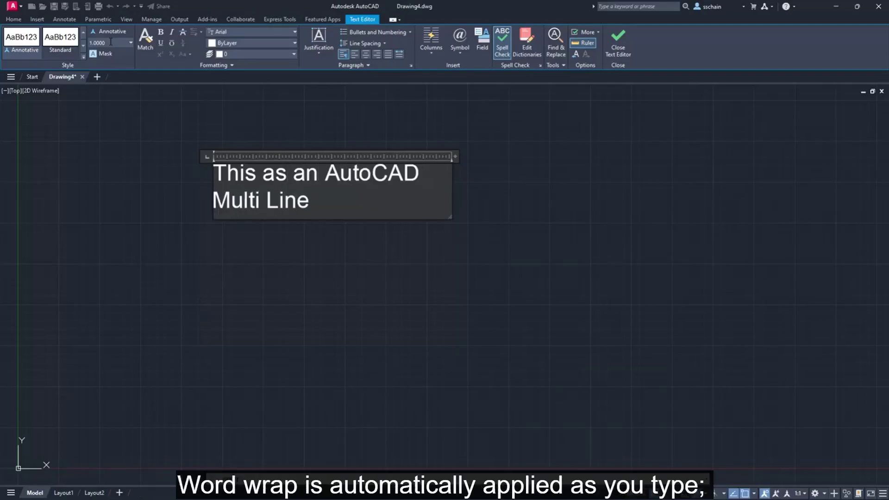
{"action": "key", "text": "BackSpace"}
{"action": "key", "text": "BackSpace"}
{"action": "key", "text": "BackSpace"}
{"action": "type", "text": "text entry."}
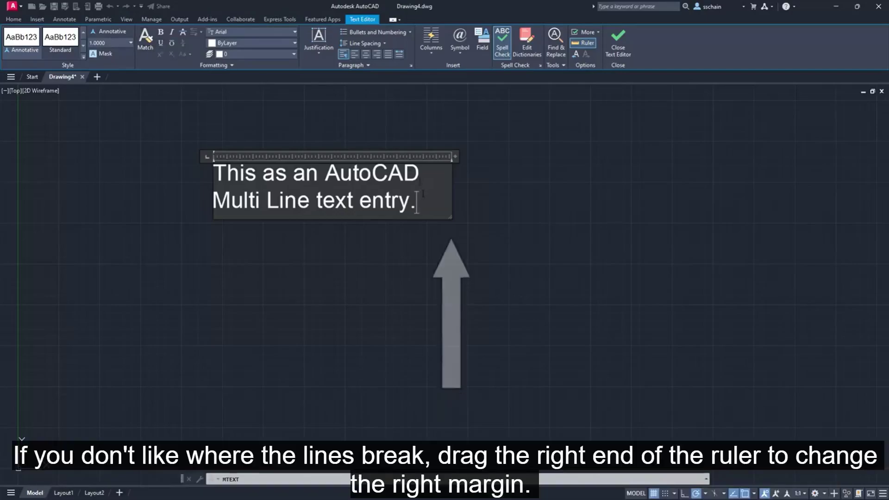
Adjust the text column's width and height so the whole sentence fits in one column, breaking after "AutoCAD"
{"action": "left_click_drag", "start_coordinate": [448, 217], "coordinate": [515, 236]}
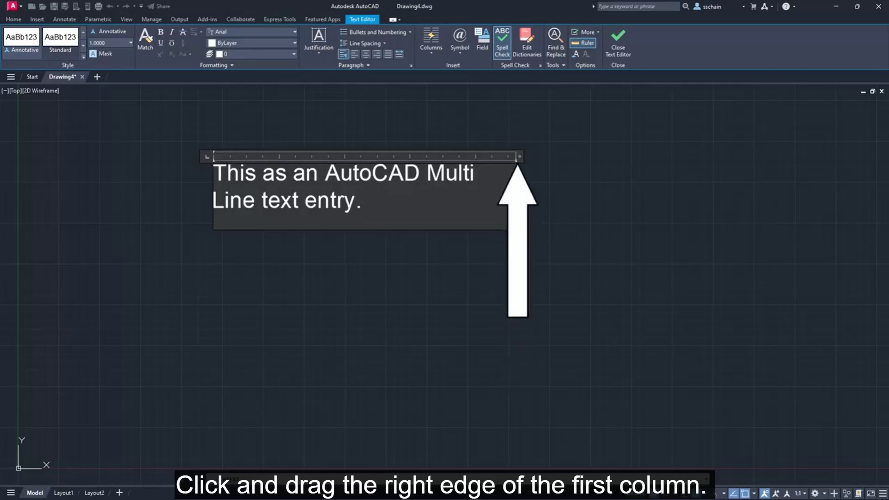
{"action": "left_click_drag", "start_coordinate": [520, 158], "coordinate": [378, 158]}
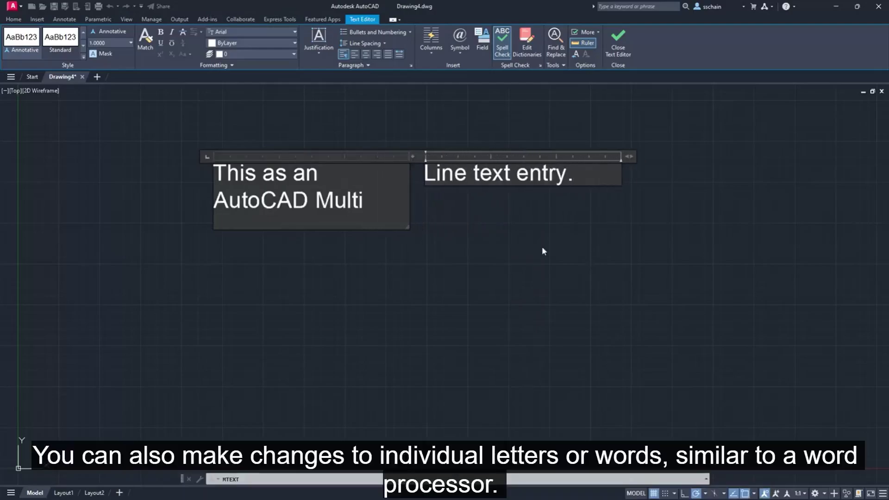
{"action": "left_click_drag", "start_coordinate": [408, 227], "coordinate": [449, 242]}
Correct "Multi Line" to the single word "Multiline" in the sentence
{"action": "left_click", "coordinate": [268, 204]}
{"action": "key", "text": "Left"}
{"action": "key", "text": "Delete"}
{"action": "key", "text": "Delete"}
{"action": "type", "text": "l"}
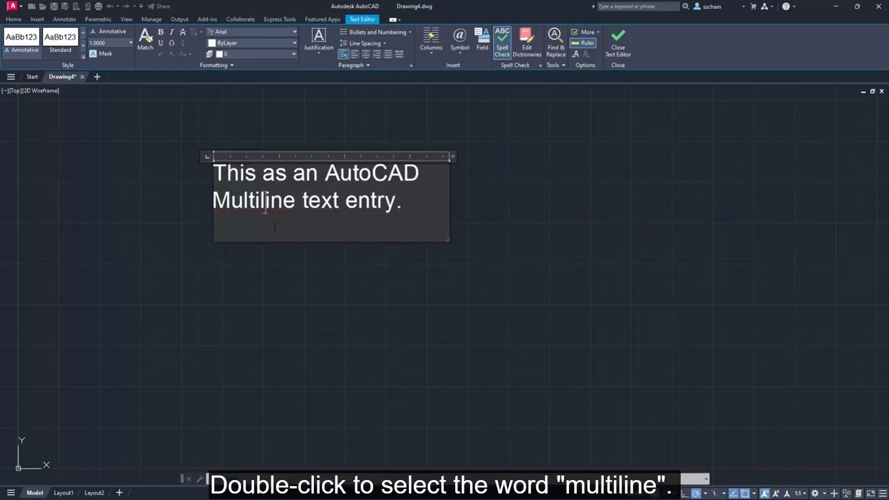
Italicize the word "Multiline" in the text entry
{"action": "left_click_drag", "start_coordinate": [295, 202], "coordinate": [252, 202]}
{"action": "double_click", "coordinate": [221, 201]}
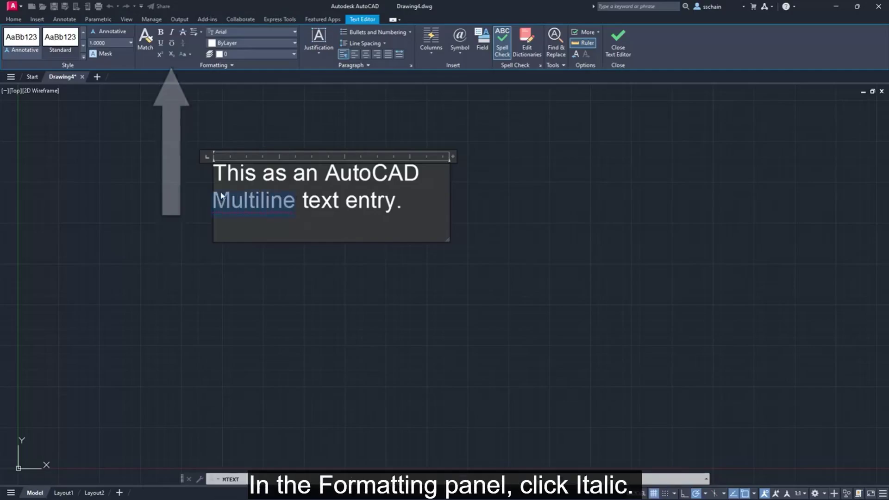
{"action": "left_click", "coordinate": [172, 33]}
Make the word "AutoCAD" bold and color it red
{"action": "left_click_drag", "start_coordinate": [327, 175], "coordinate": [426, 174]}
{"action": "left_click", "coordinate": [161, 33]}
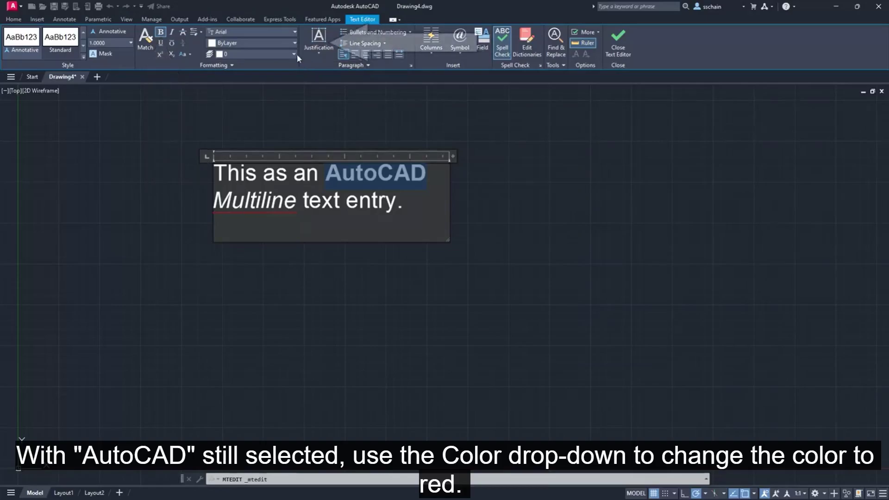
{"action": "left_click", "coordinate": [292, 43]}
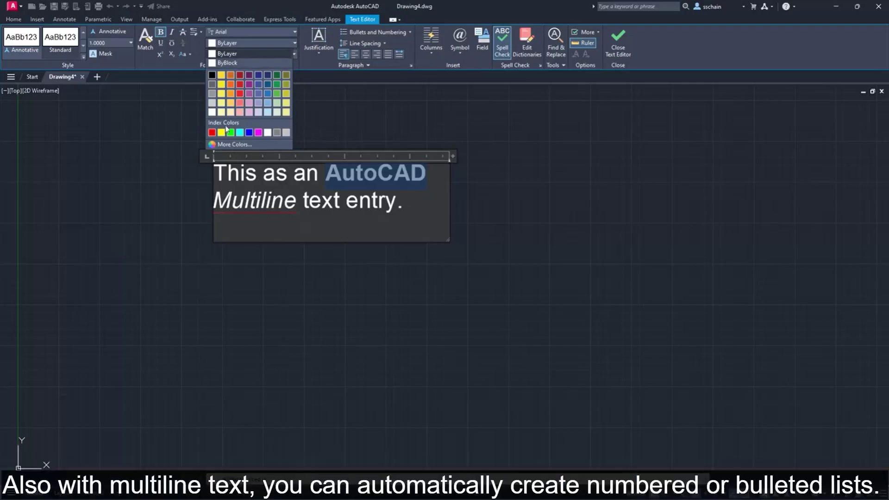
{"action": "left_click", "coordinate": [212, 132]}
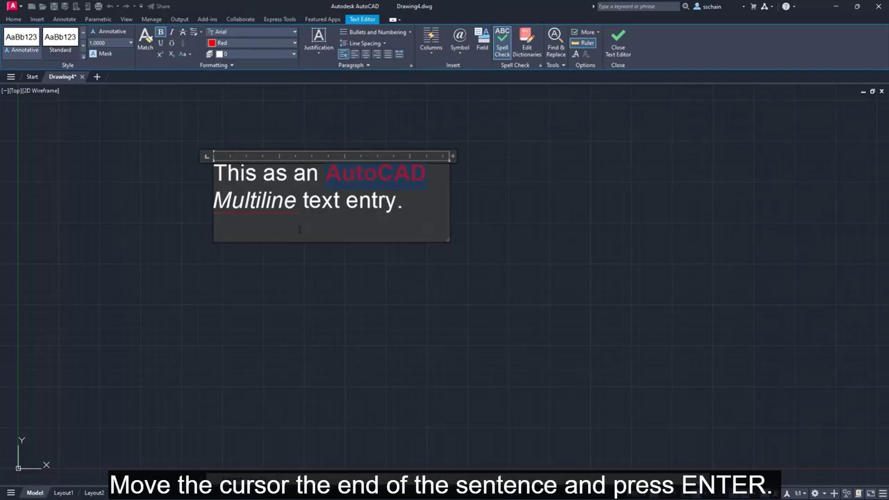
Add a numbered list item "1. Red" on a new line below the sentence
{"action": "left_click", "coordinate": [406, 207]}
{"action": "key", "text": "Return"}
{"action": "type", "text": "1."}
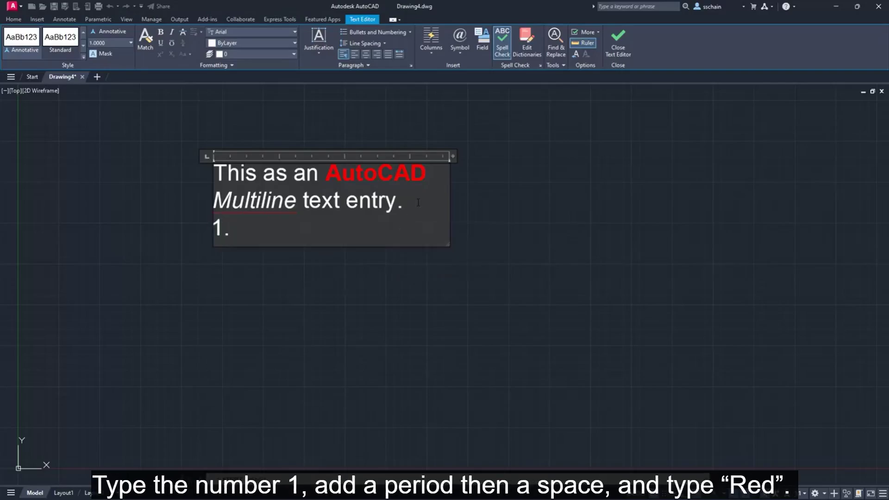
{"action": "type", "text": " R"}
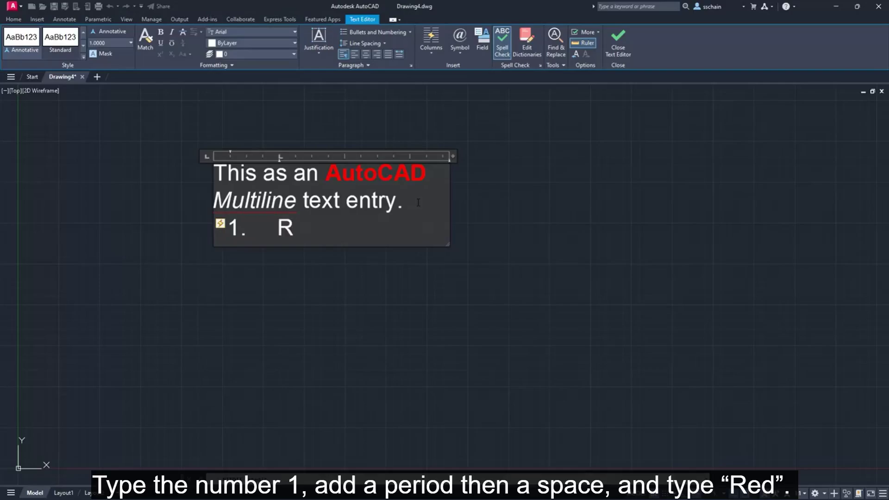
{"action": "type", "text": "ed"}
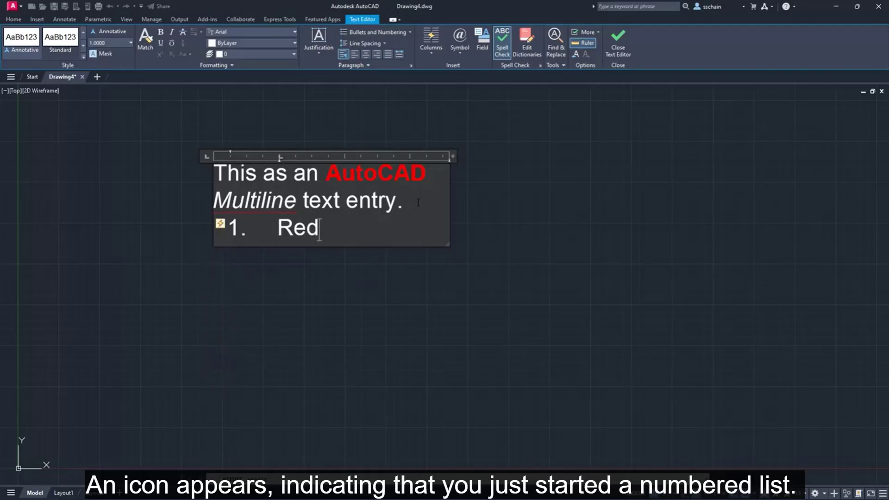
View the auto-numbering options of the "Red" item without choosing any, and start a second numbered line after it
{"action": "left_click", "coordinate": [221, 224]}
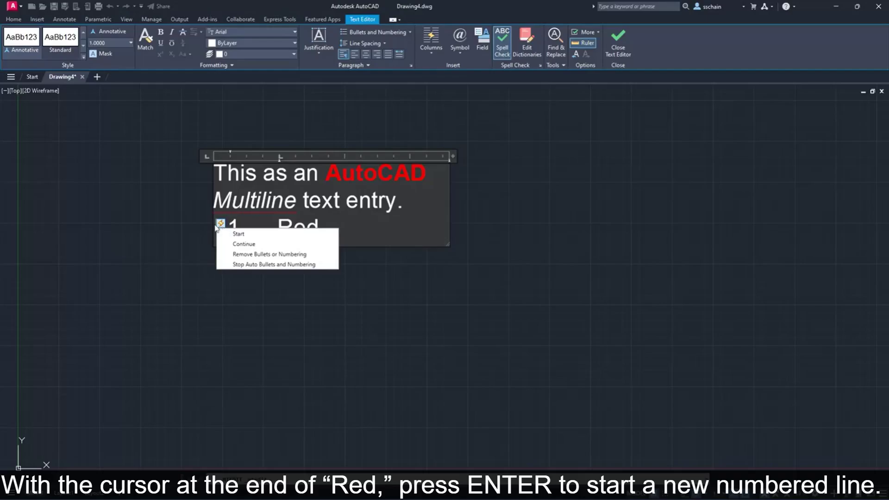
{"action": "left_click", "coordinate": [202, 224]}
{"action": "key", "text": "Return"}
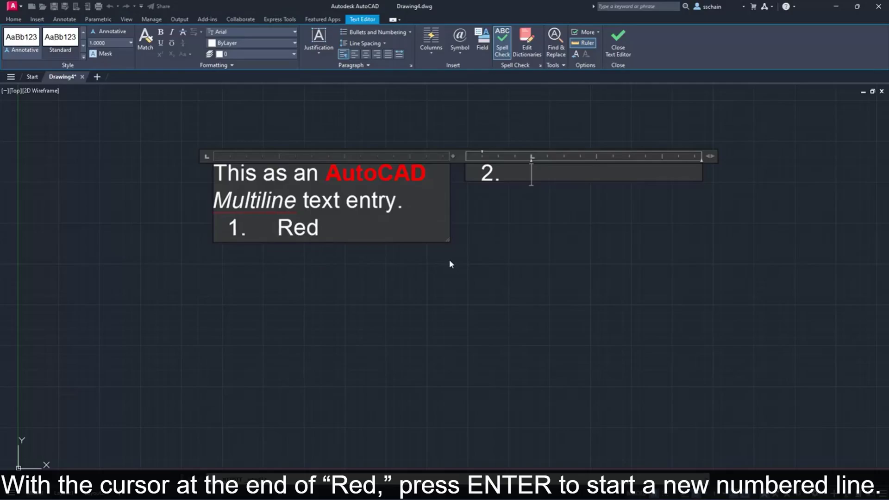
Enlarge the multiline text box to fit the whole list in one column, and enter "53in" as item 2
{"action": "left_click_drag", "start_coordinate": [448, 241], "coordinate": [471, 307]}
{"action": "type", "text": "53in"}
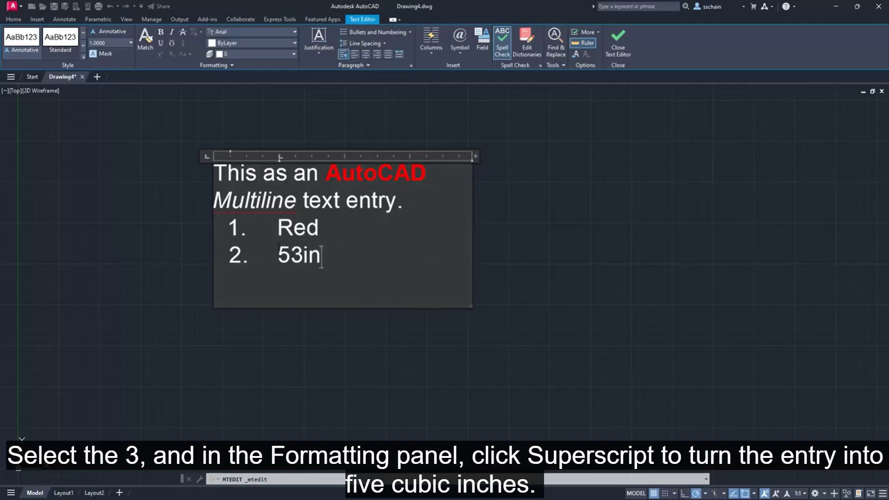
Format the 3 in "53in" as superscript and finish editing the multiline text
{"action": "key", "text": "Left"}
{"action": "key", "text": "Left"}
{"action": "key", "text": "Left"}
{"action": "key", "text": "shift+Right"}
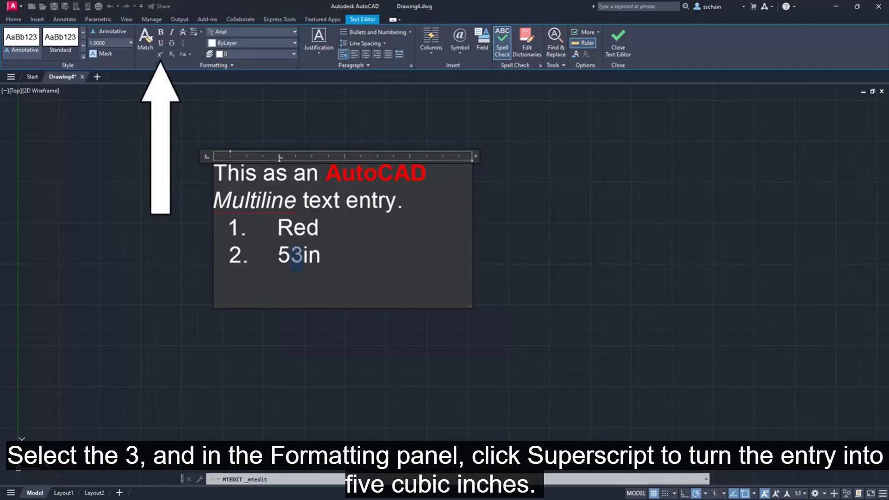
{"action": "left_click", "coordinate": [160, 55]}
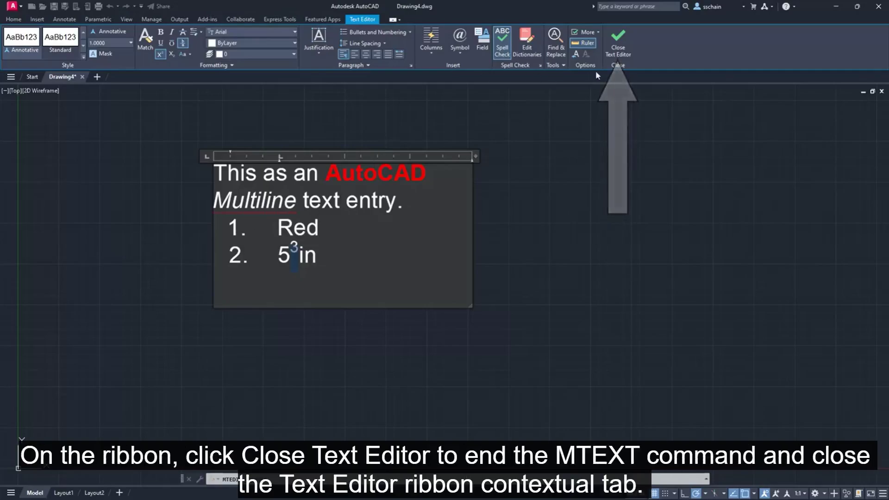
{"action": "left_click", "coordinate": [621, 42]}
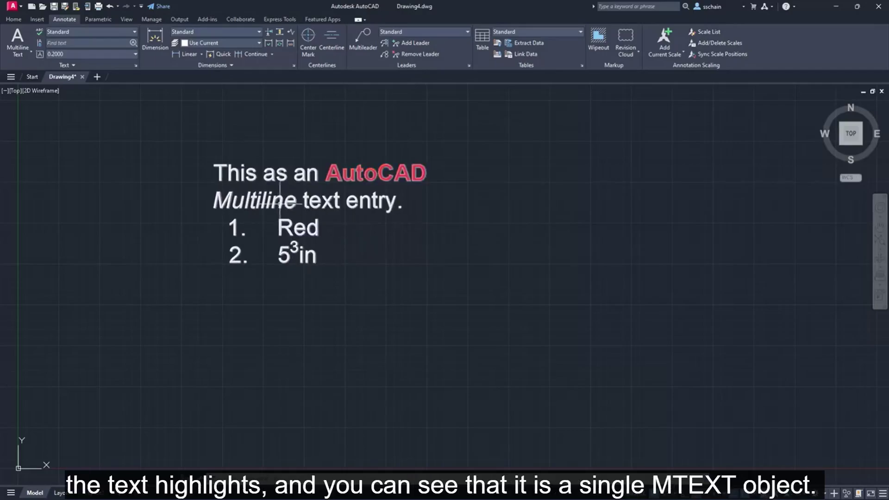
Move the multiline text object up and to the right by its insertion point
{"action": "mouse_move", "coordinate": [282, 200]}
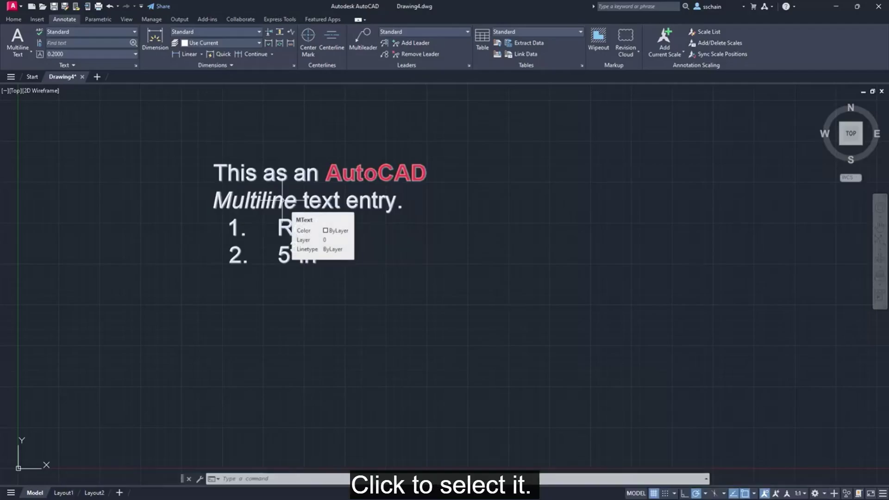
{"action": "left_click", "coordinate": [282, 200]}
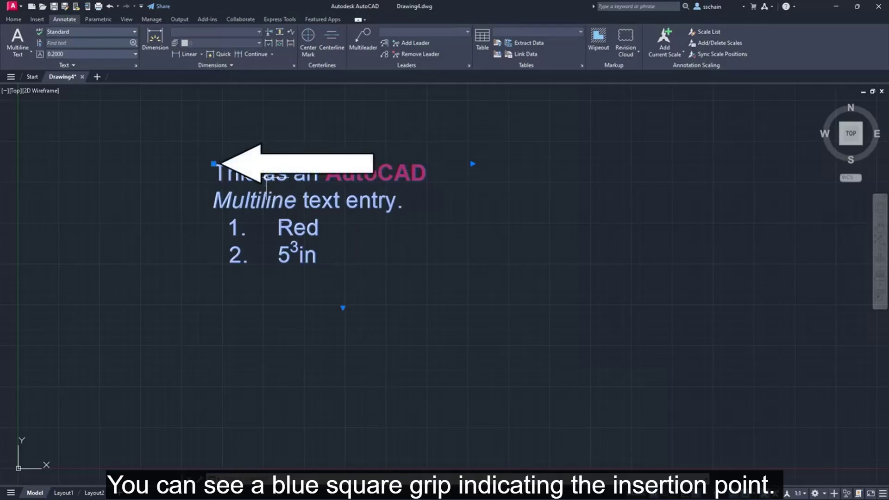
{"action": "left_click", "coordinate": [214, 164]}
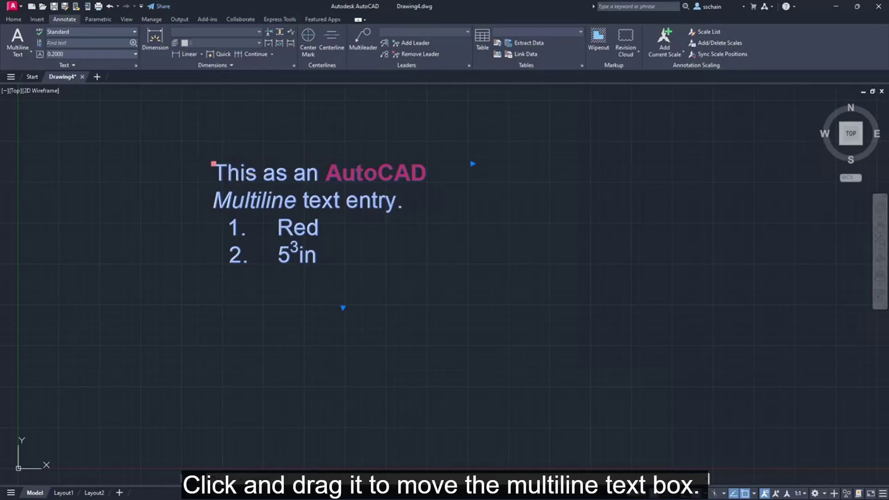
{"action": "left_click", "coordinate": [337, 140]}
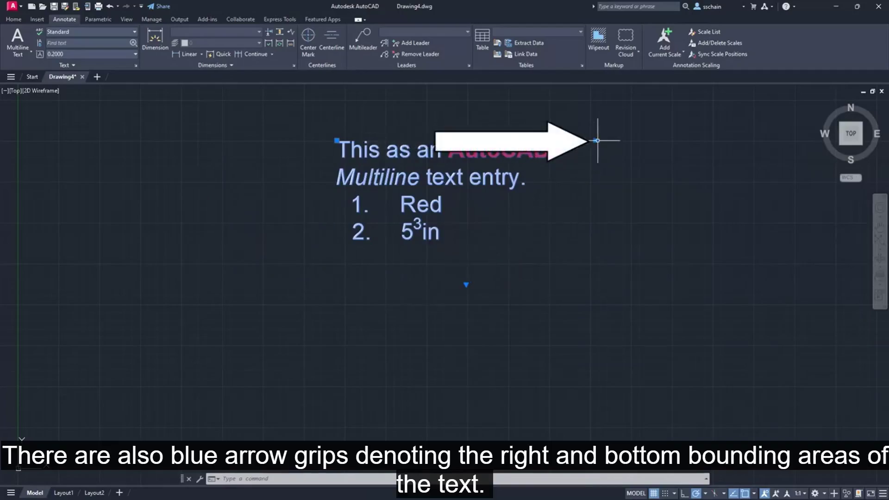
Narrow the text column by about 0.9 units, and shorten it about 5.5 units to flow the numbered list into a second column
{"action": "left_click", "coordinate": [596, 141]}
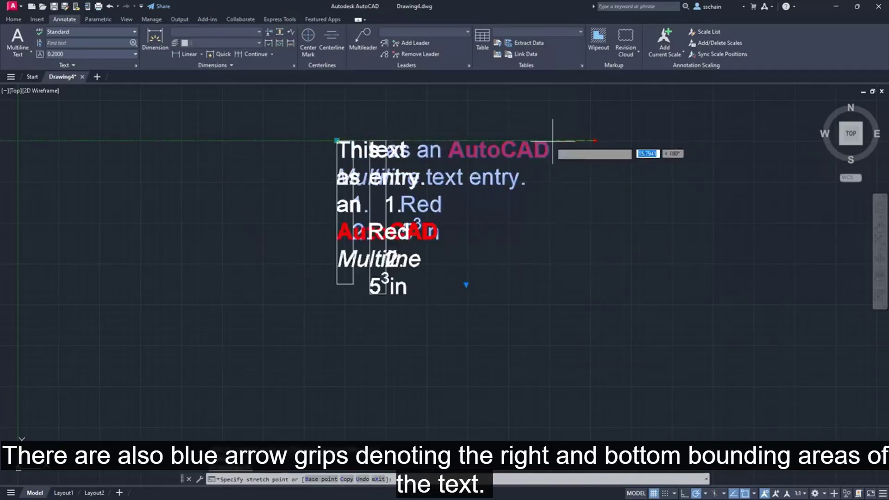
{"action": "left_click", "coordinate": [596, 141]}
{"action": "left_click", "coordinate": [596, 141]}
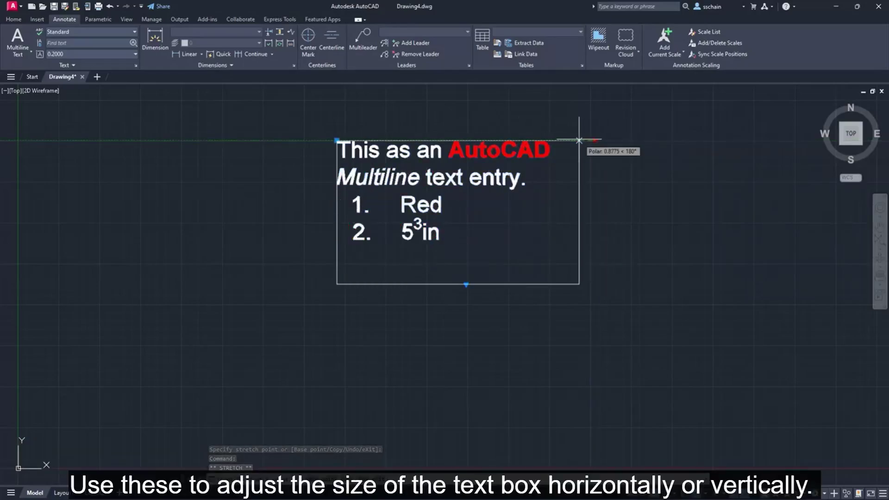
{"action": "left_click", "coordinate": [581, 140]}
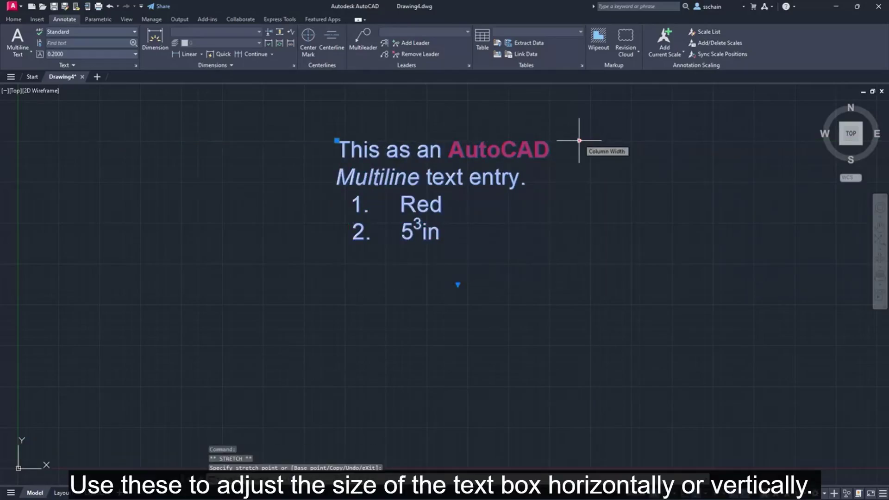
{"action": "left_click", "coordinate": [457, 285]}
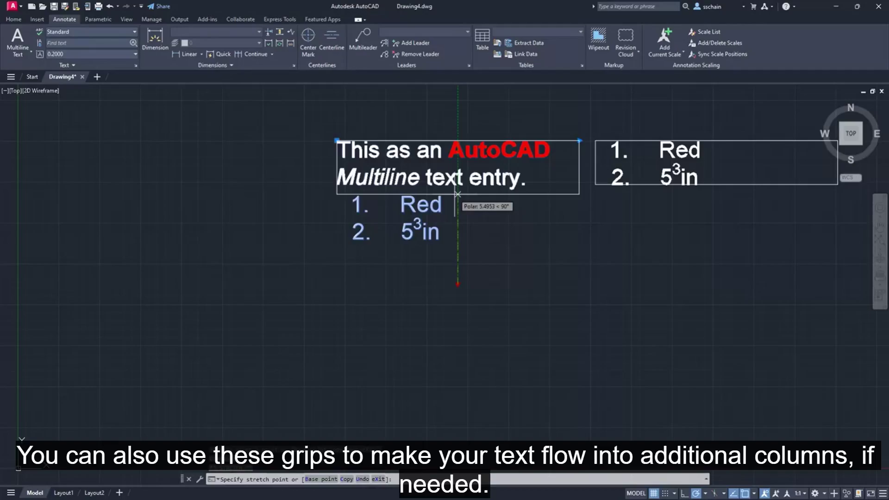
{"action": "left_click", "coordinate": [458, 194]}
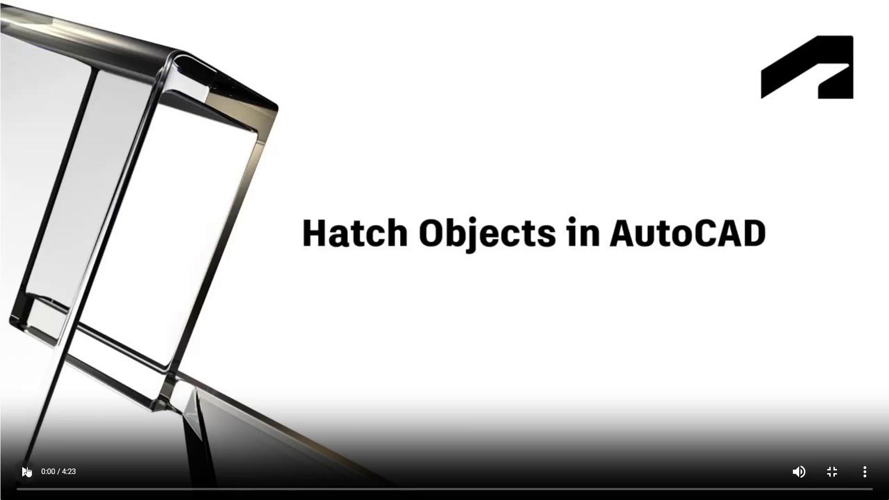
{"action": "left_click", "coordinate": [27, 471]}
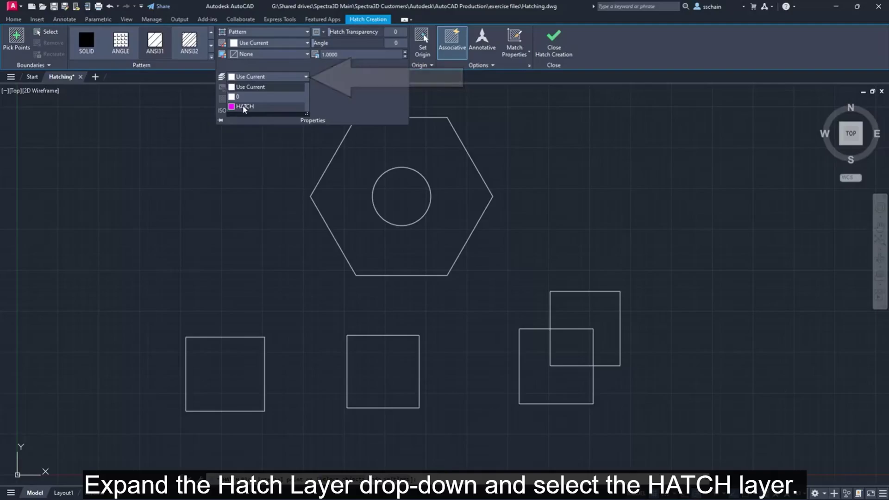
Set the layer for new hatches to HATCH
{"action": "left_click", "coordinate": [244, 107]}
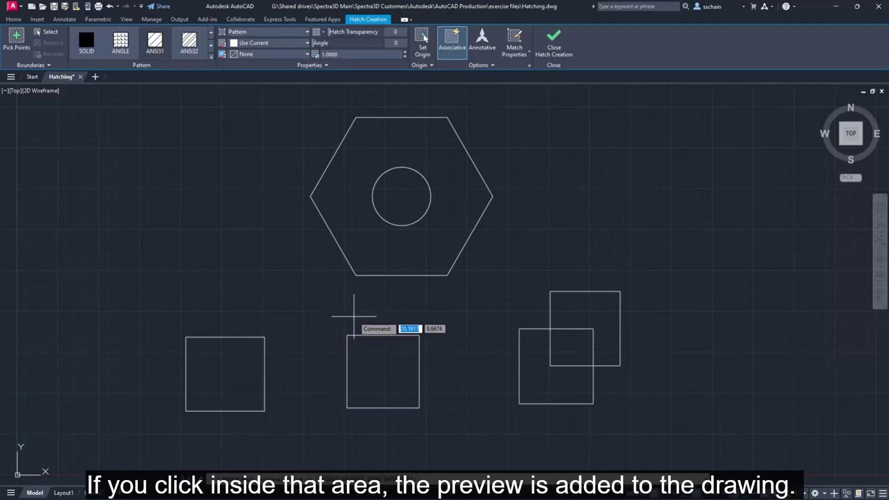
Try hatching the middle square, and undo that hatch within the Hatch command
{"action": "left_click", "coordinate": [397, 371]}
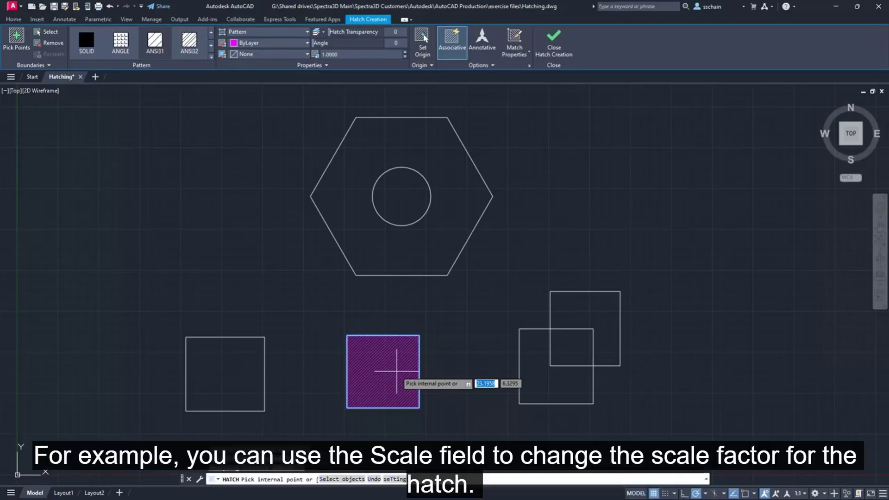
{"action": "left_click", "coordinate": [361, 54]}
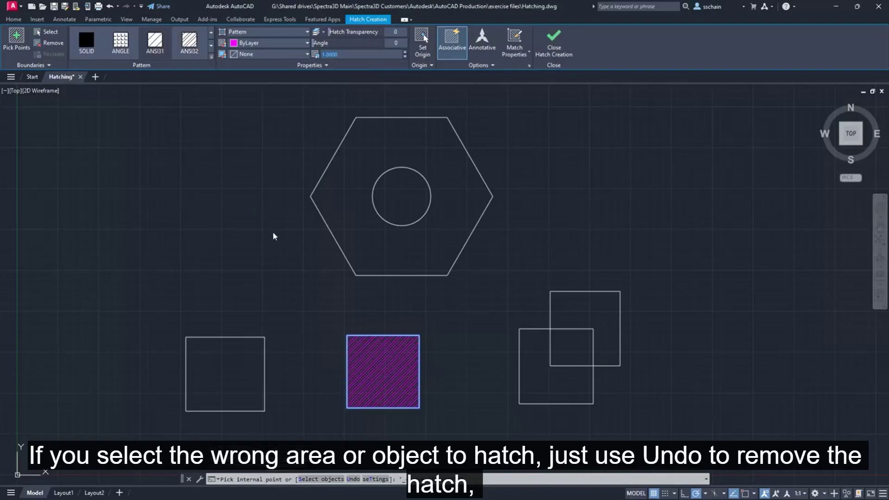
{"action": "type", "text": "u"}
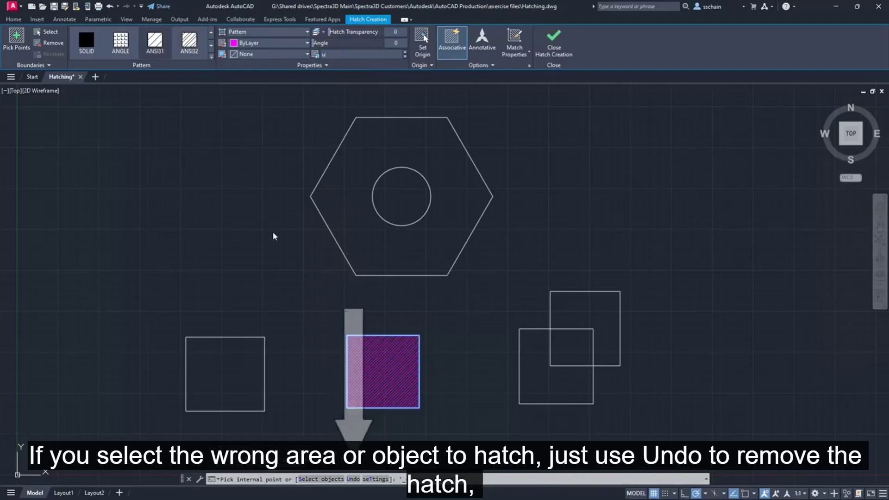
{"action": "key", "text": "Return"}
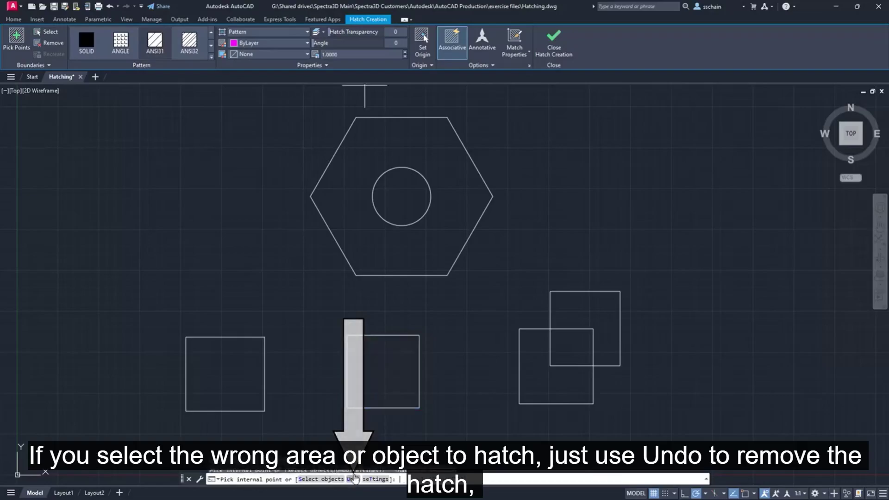
Hatch the interior of the leftmost square and finish the Hatch command
{"action": "left_click", "coordinate": [240, 363]}
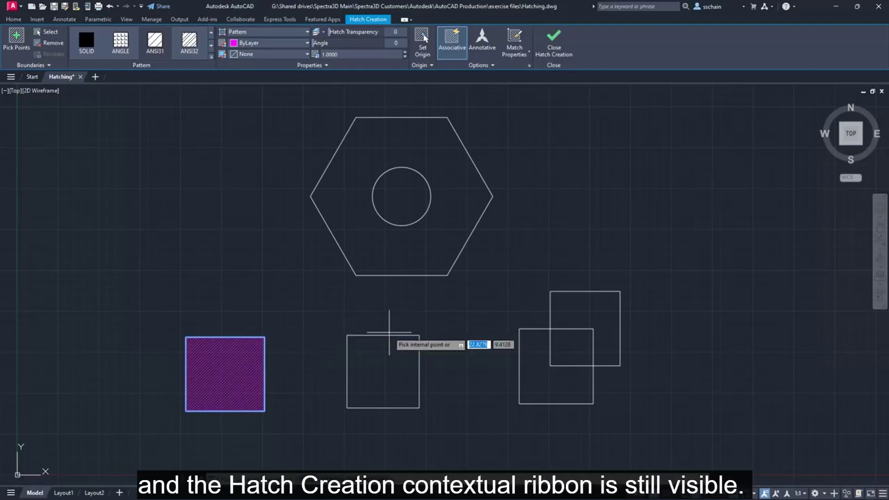
{"action": "left_click", "coordinate": [385, 374]}
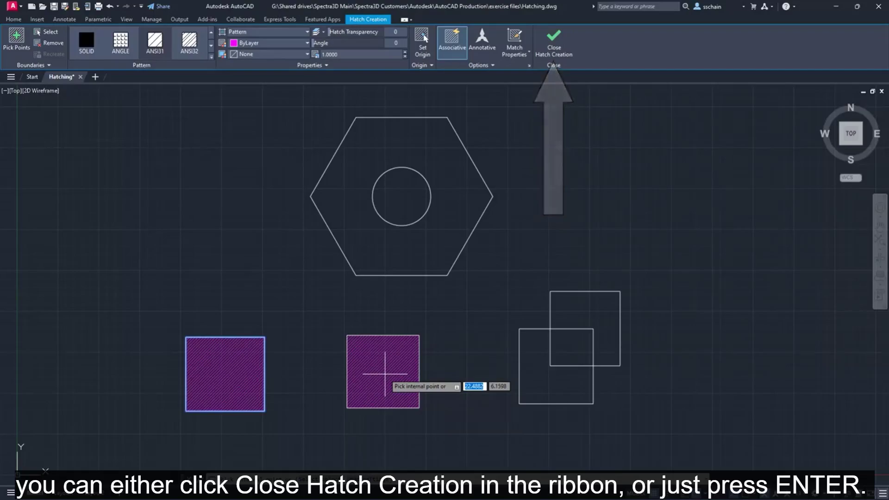
{"action": "key", "text": "Return"}
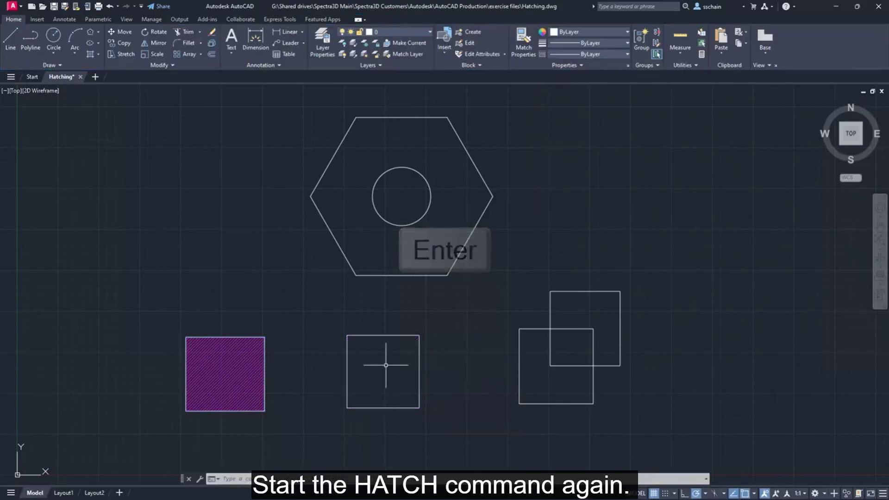
Hatch only the area where the two overlapping squares intersect
{"action": "left_click", "coordinate": [90, 54]}
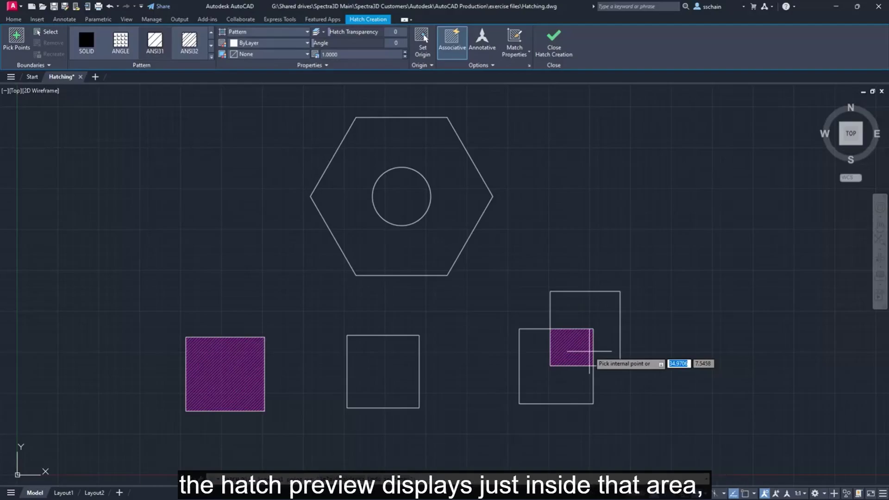
{"action": "left_click", "coordinate": [589, 351]}
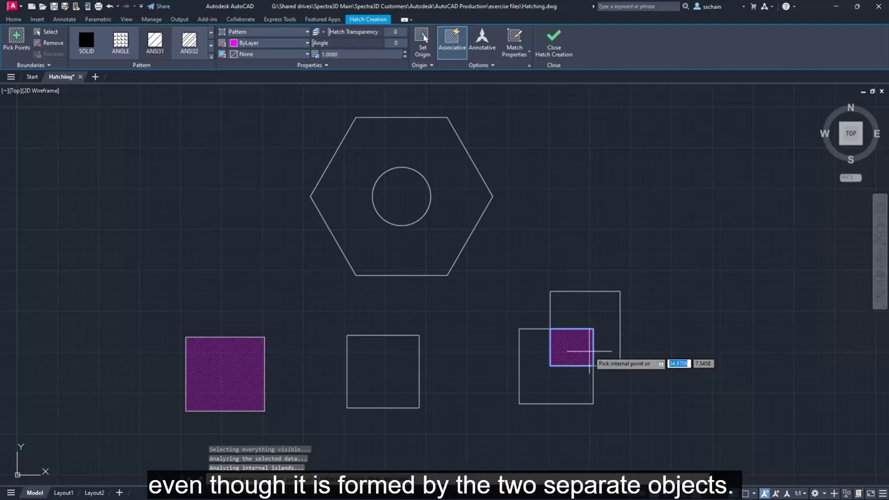
{"action": "left_click", "coordinate": [560, 51]}
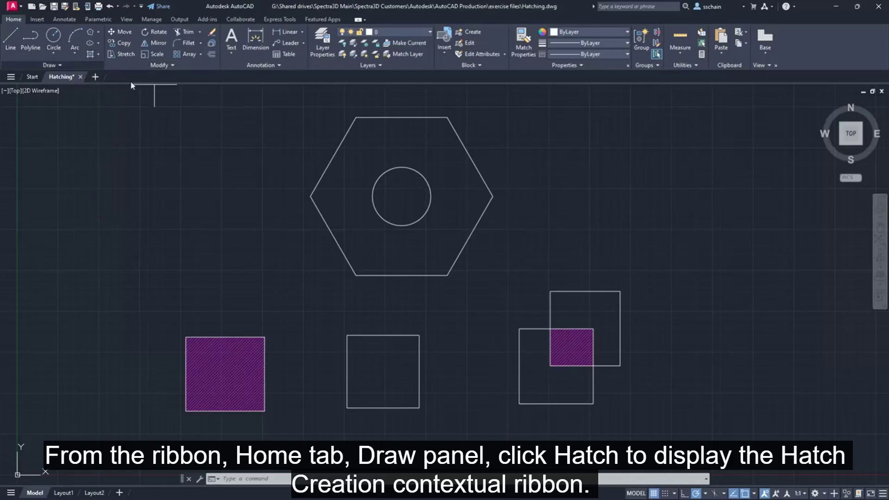
Hatch the hexagon around its inner circle by selecting the hexagon and the circle as boundary objects
{"action": "left_click", "coordinate": [90, 54]}
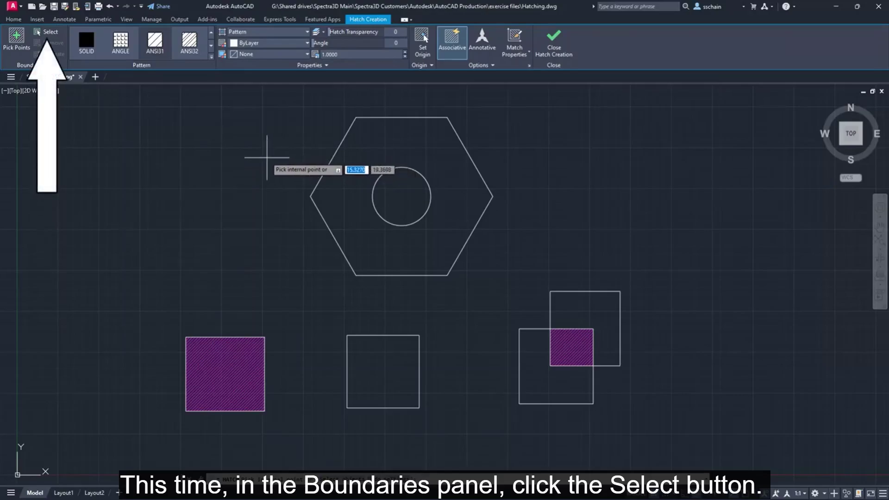
{"action": "left_click", "coordinate": [47, 32]}
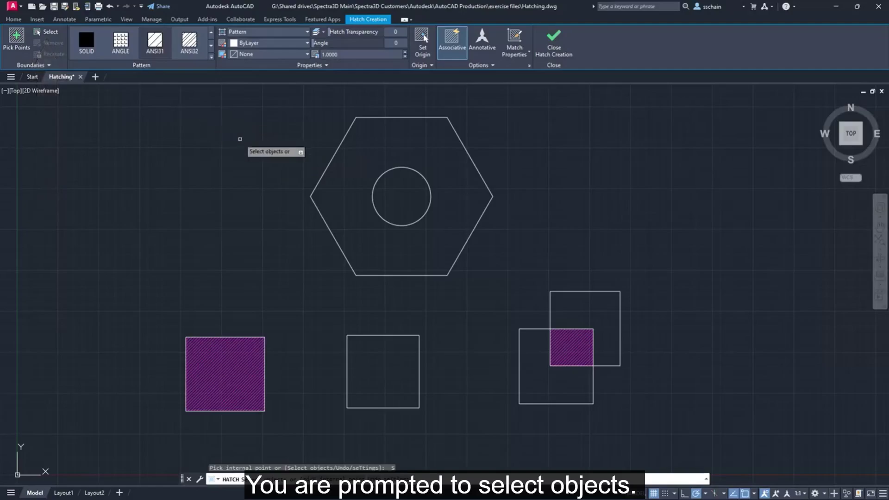
{"action": "left_click", "coordinate": [389, 275]}
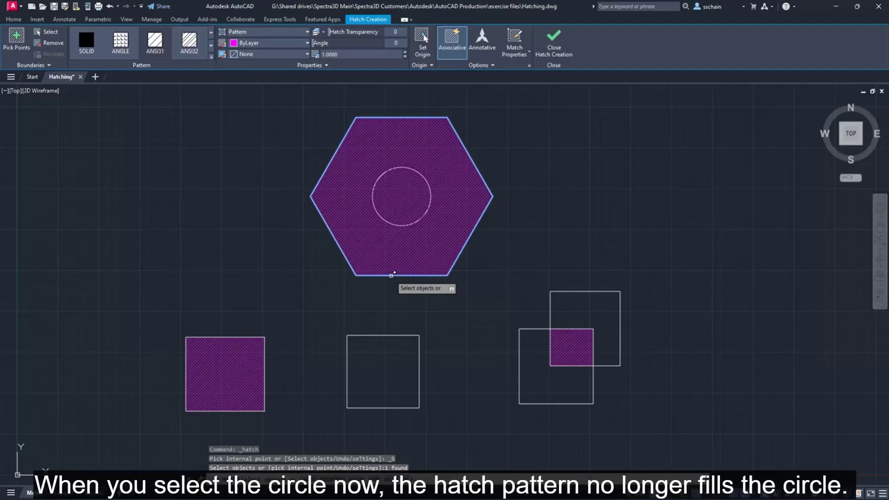
{"action": "left_click", "coordinate": [390, 223]}
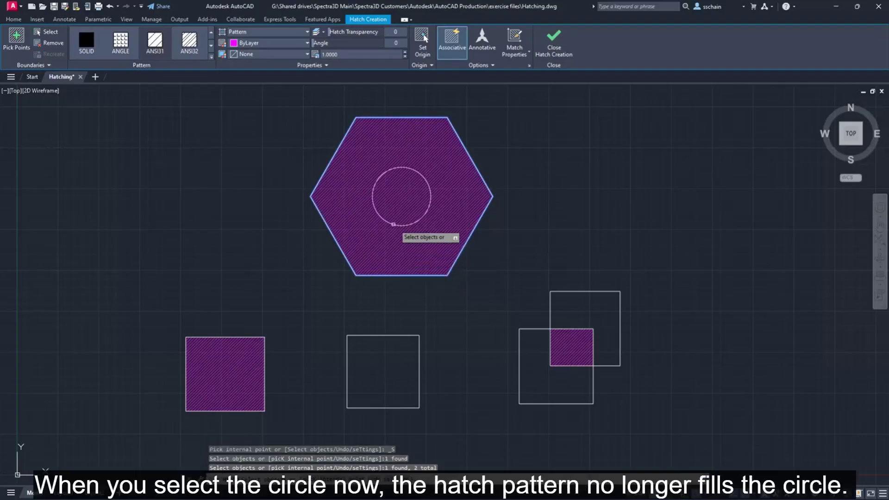
{"action": "left_click", "coordinate": [389, 222]}
{"action": "scroll", "coordinate": [389, 222], "scroll_direction": "up", "scroll_amount": 2}
{"action": "scroll", "coordinate": [389, 223], "scroll_direction": "up", "scroll_amount": 4}
{"action": "left_click", "coordinate": [391, 227]}
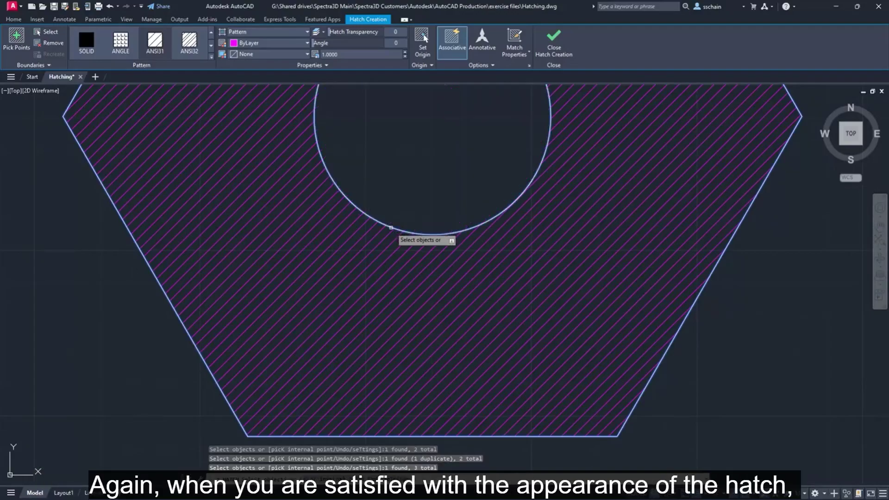
{"action": "key", "text": "Return"}
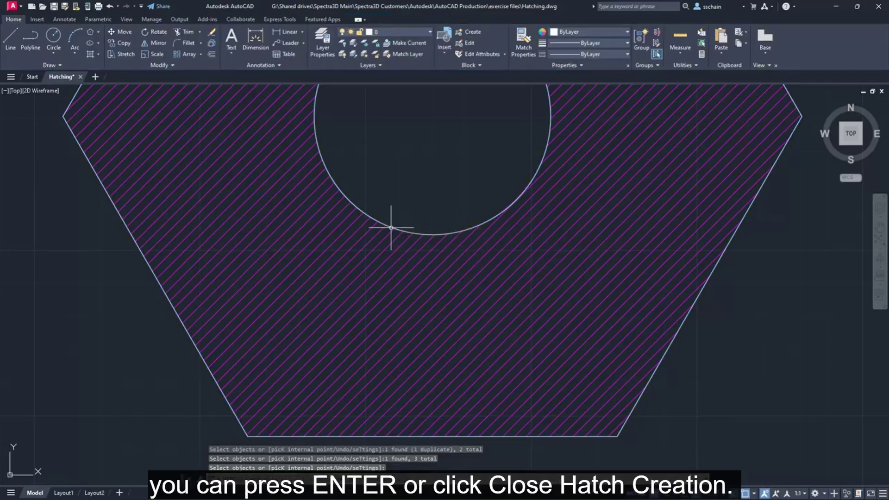
Erase the hatch from the hexagon
{"action": "scroll", "coordinate": [406, 293], "scroll_direction": "down", "scroll_amount": 4}
{"action": "left_click", "coordinate": [407, 293]}
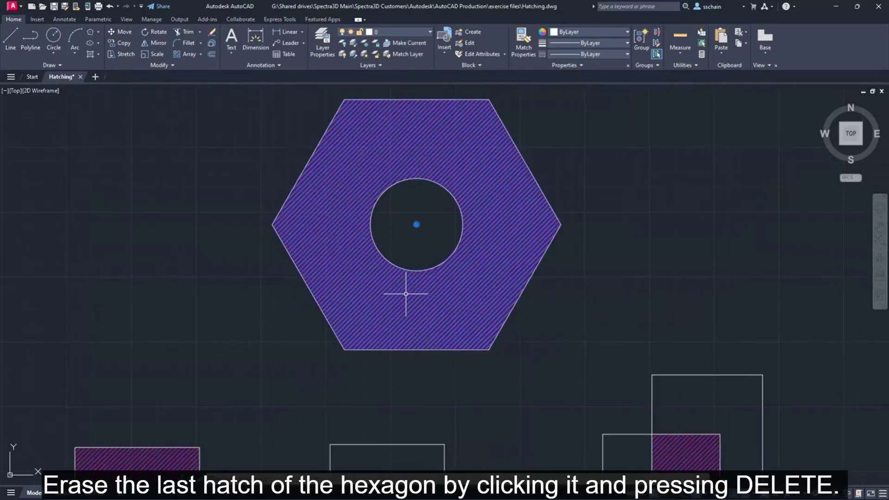
{"action": "key", "text": "Delete"}
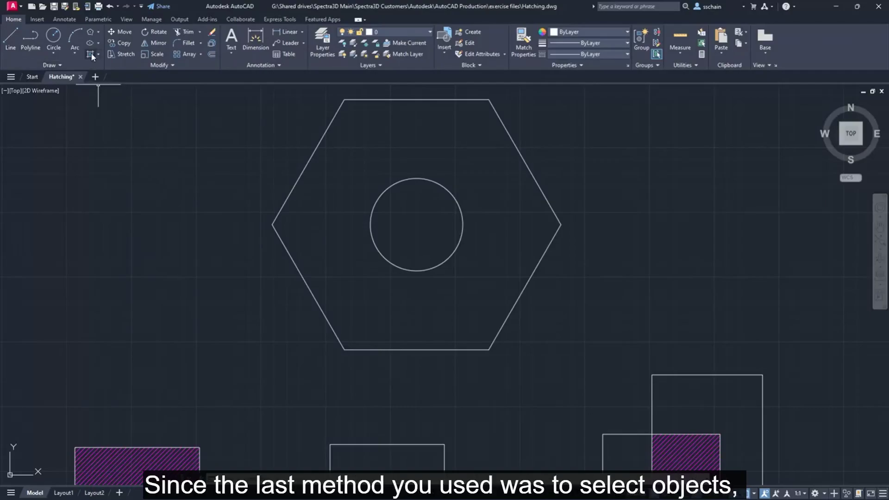
Hatch the area between the hexagon and its inner circle by picking an internal point, and finish the Hatch command
{"action": "left_click", "coordinate": [92, 55]}
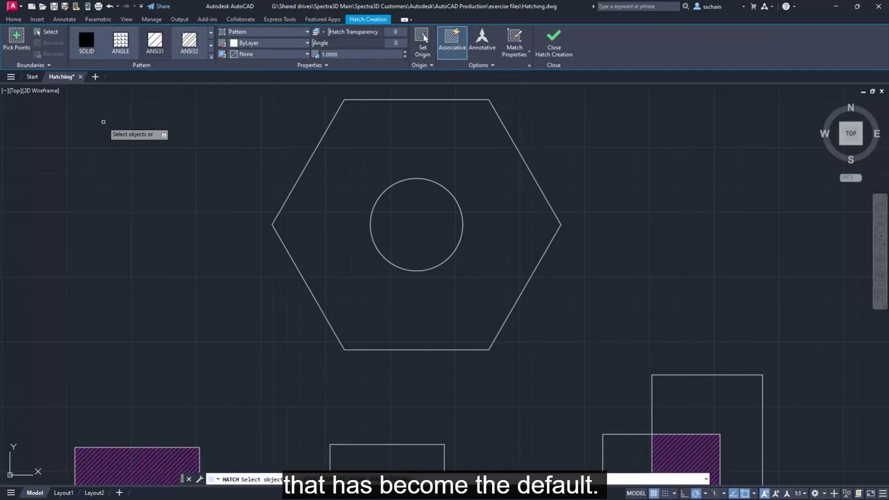
{"action": "left_click", "coordinate": [18, 40]}
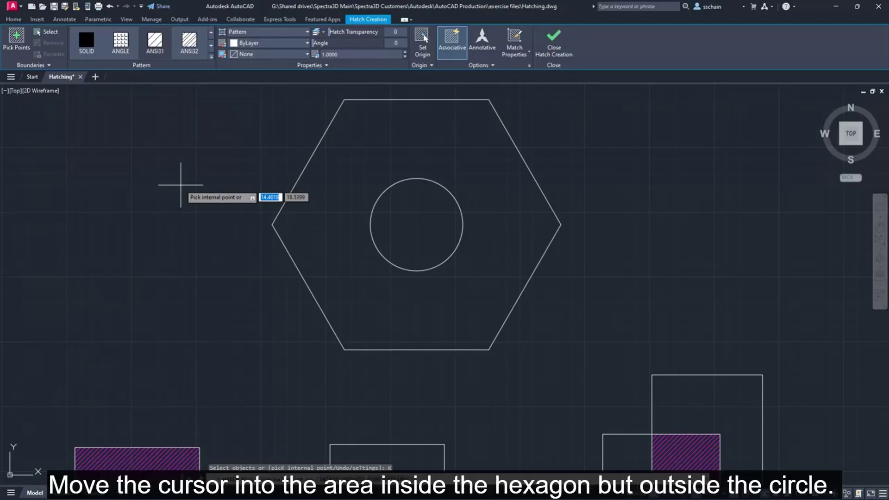
{"action": "left_click", "coordinate": [316, 227]}
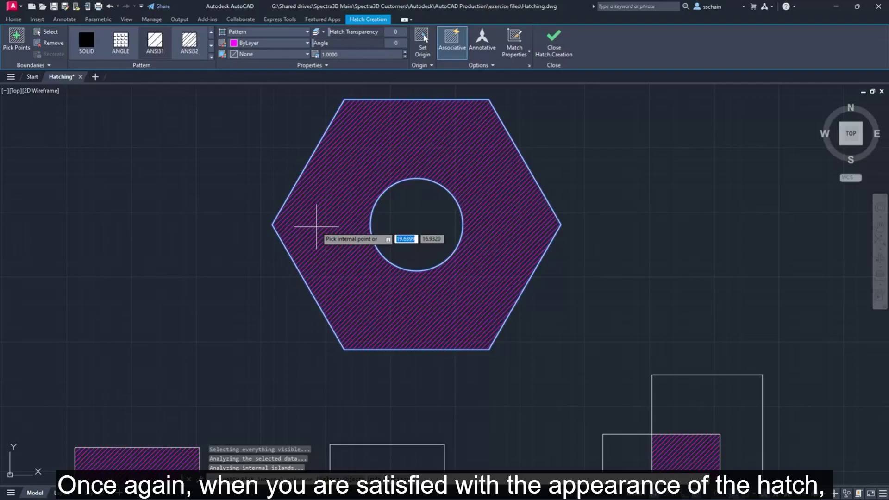
{"action": "left_click", "coordinate": [546, 47]}
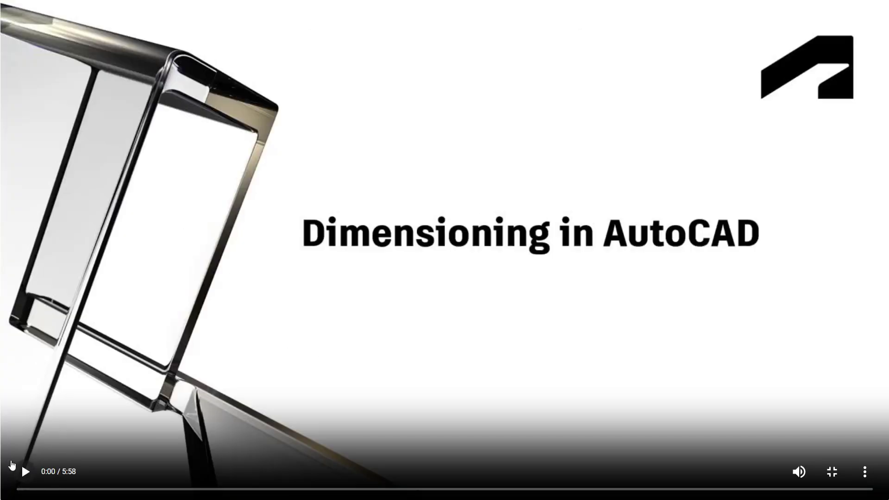
{"action": "left_click", "coordinate": [23, 471]}
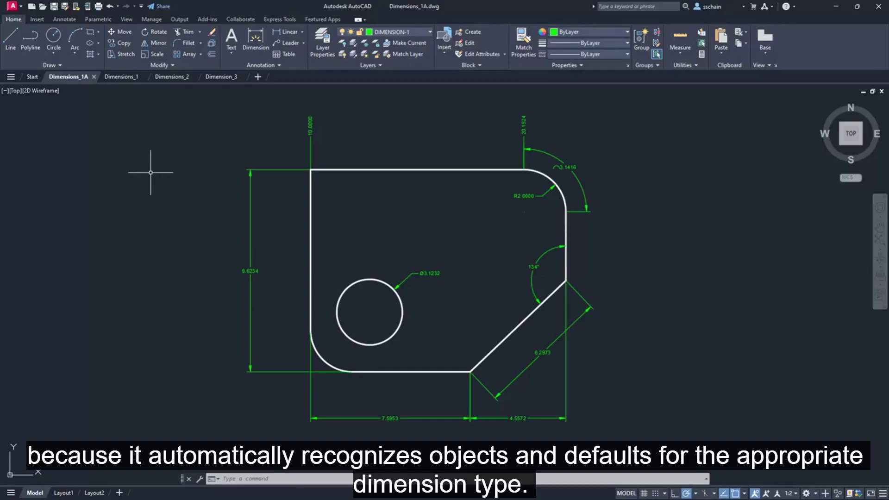
In the Dimensions_1 drawing, use the Dimension command to place a linear dimension above the profile's top edge
{"action": "left_click", "coordinate": [122, 78]}
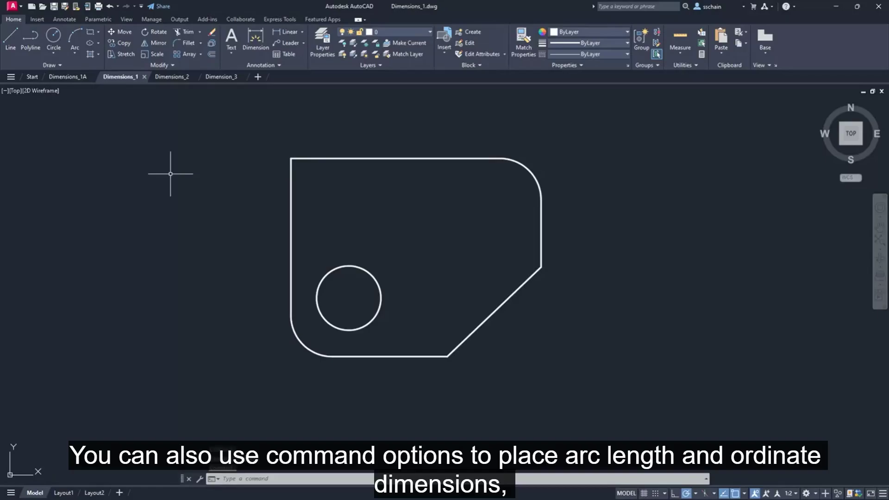
{"action": "key", "text": "ctrl+s"}
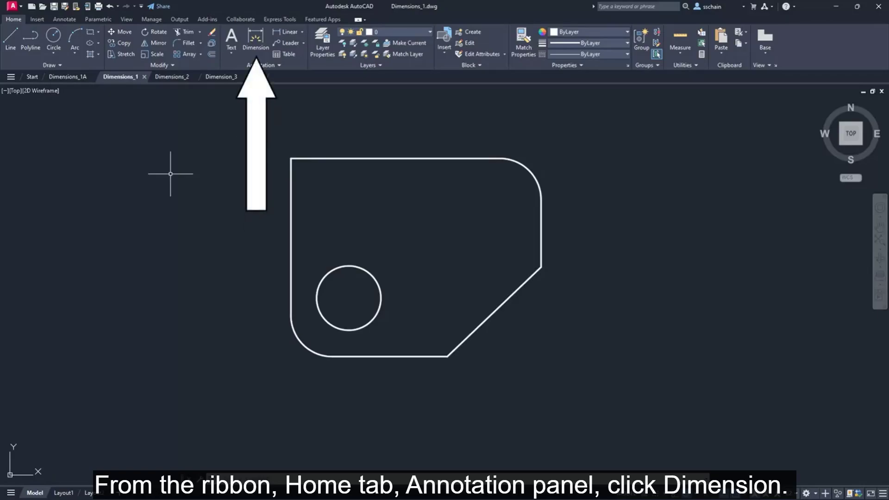
{"action": "left_click", "coordinate": [256, 39]}
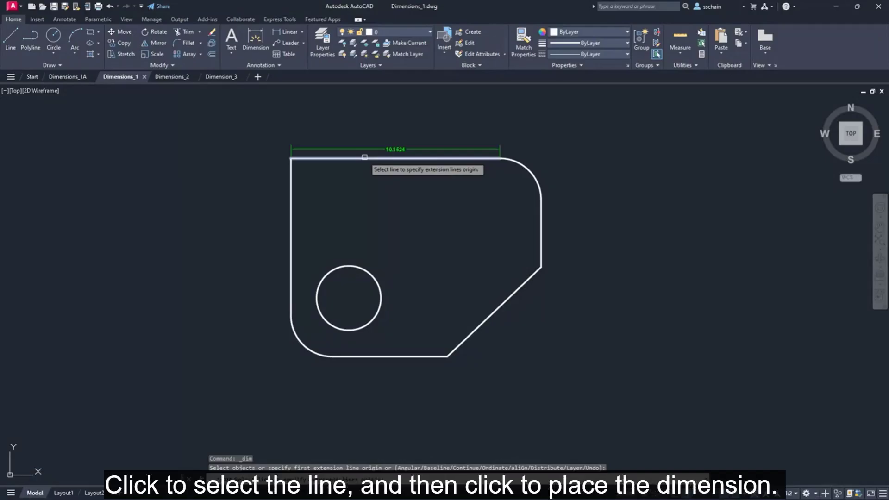
{"action": "left_click", "coordinate": [365, 158]}
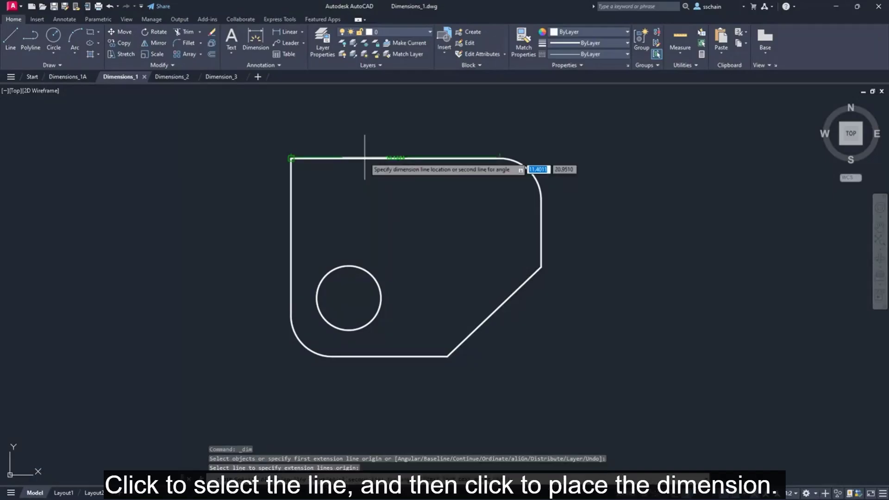
{"action": "left_click", "coordinate": [371, 127]}
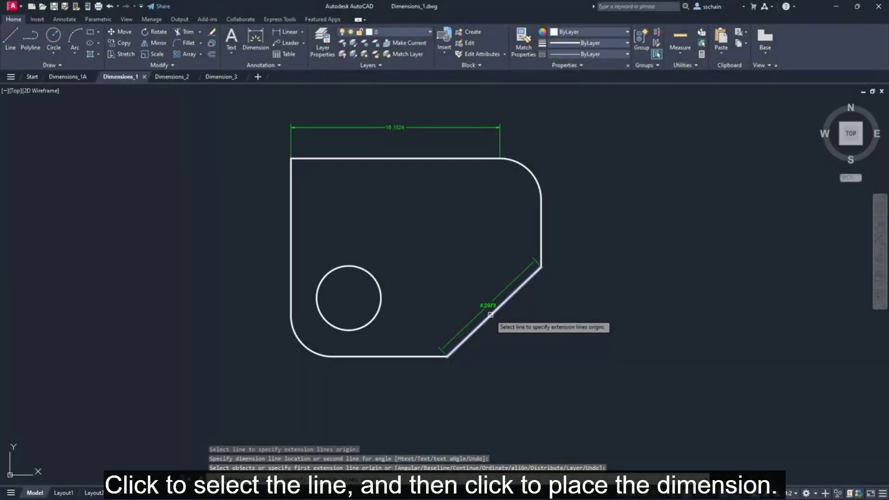
Place an aligned dimension outside the profile's slanted edge and a diameter dimension above the circle
{"action": "left_click", "coordinate": [490, 314]}
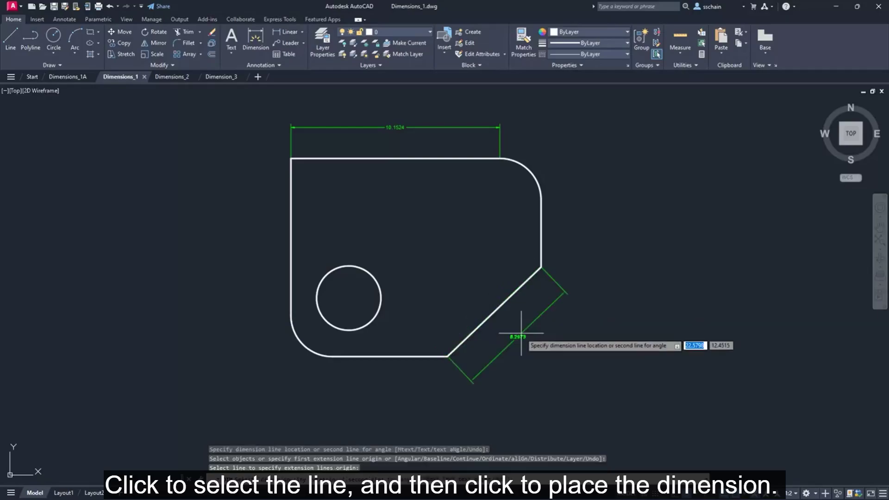
{"action": "left_click", "coordinate": [520, 331]}
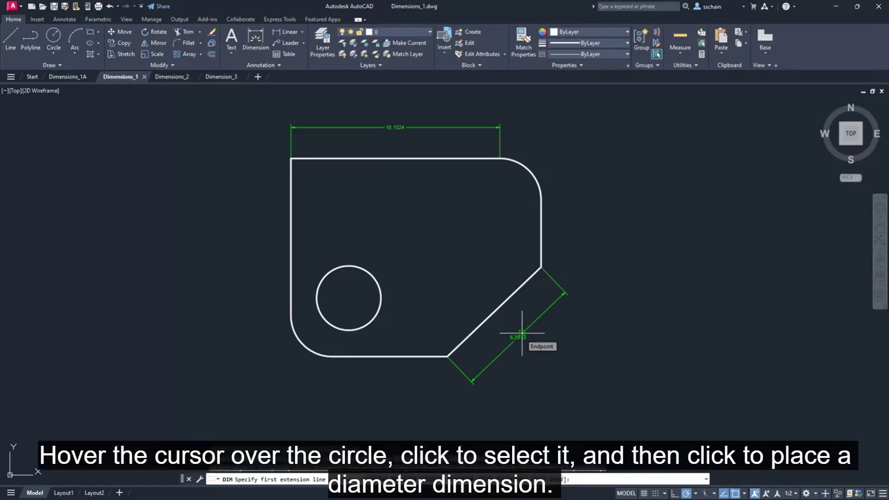
{"action": "left_click", "coordinate": [373, 277]}
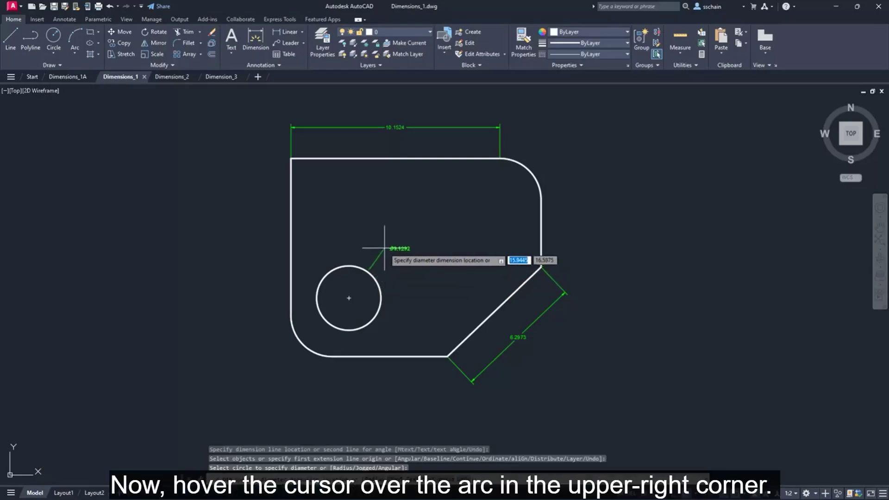
{"action": "left_click", "coordinate": [387, 248]}
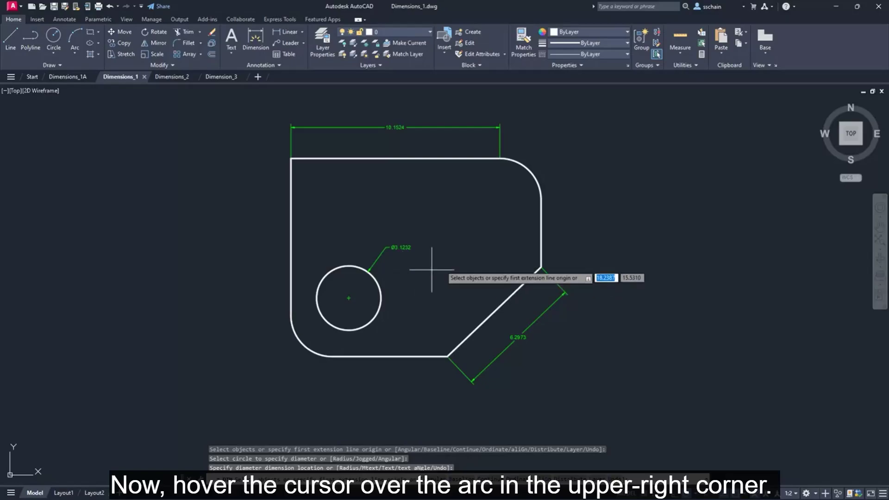
Place a radius dimension outside the profile's upper-right corner arc and end the Dimension command
{"action": "mouse_move", "coordinate": [530, 169]}
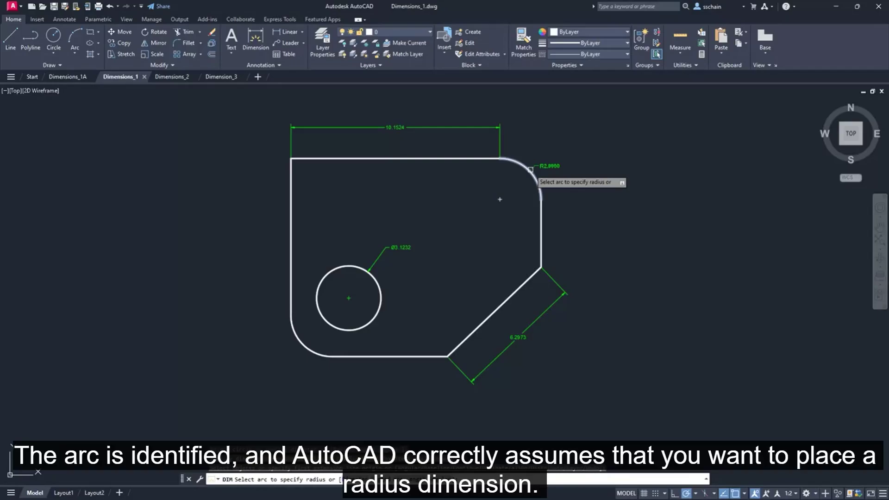
{"action": "left_click", "coordinate": [531, 169]}
{"action": "left_click", "coordinate": [550, 149]}
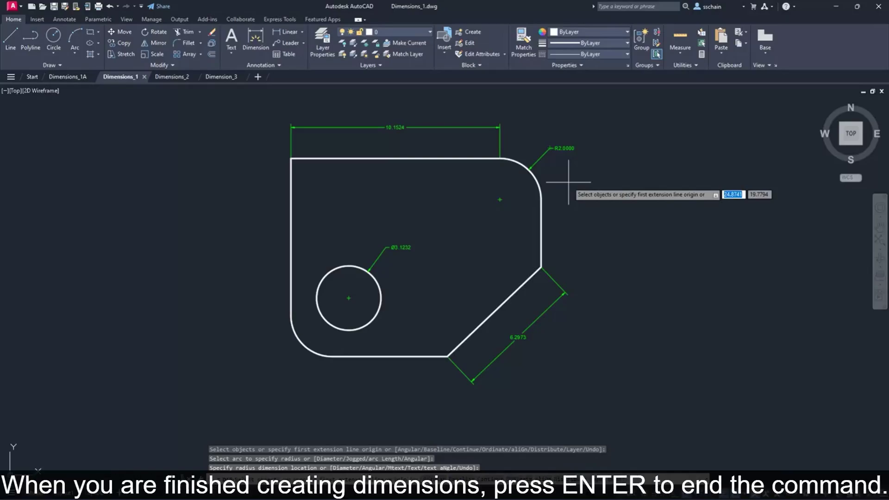
{"action": "key", "text": "Return"}
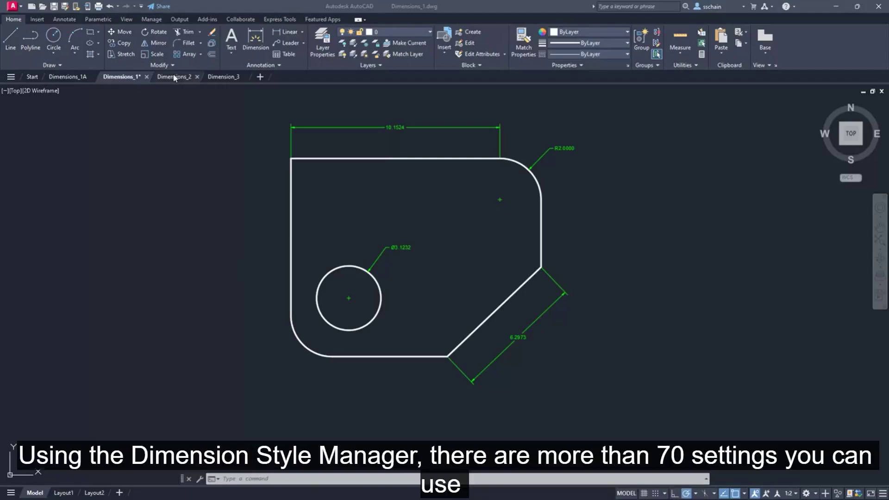
In the Dimensions_2 drawing, check the drafting object snap options, including Ignore dimension extension lines, and leave without applying changes
{"action": "mouse_move", "coordinate": [175, 76]}
{"action": "left_click", "coordinate": [116, 132]}
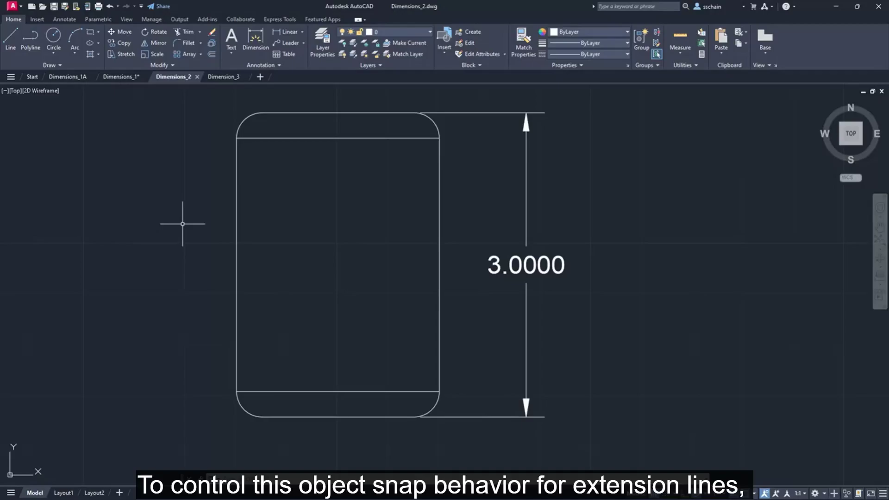
{"action": "right_click", "coordinate": [170, 168]}
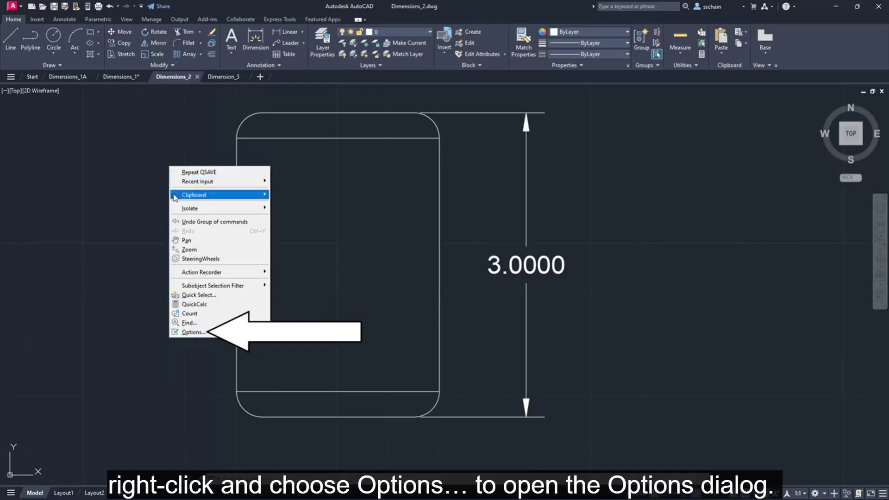
{"action": "left_click", "coordinate": [192, 333]}
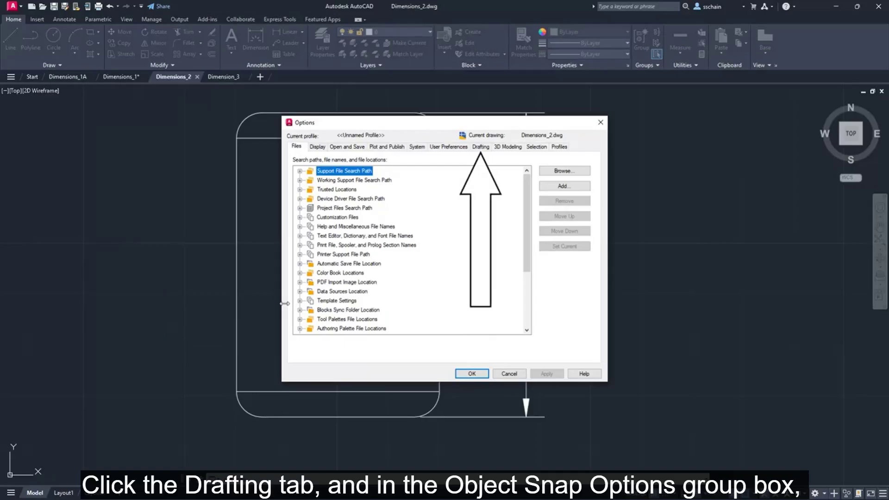
{"action": "left_click", "coordinate": [481, 148]}
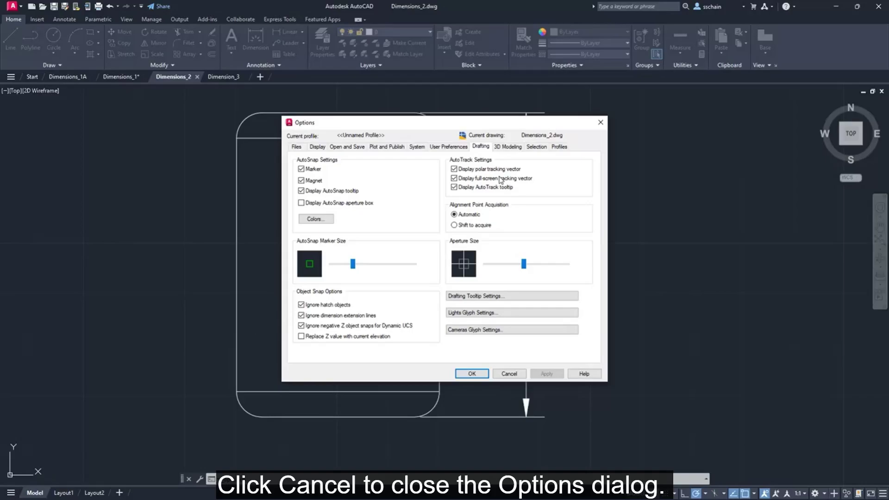
{"action": "left_click", "coordinate": [509, 373]}
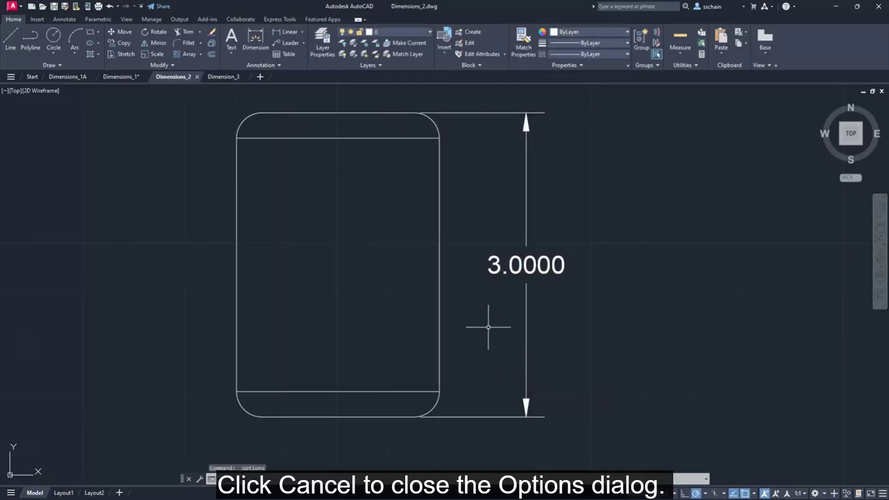
Switch to the Dimension_3 drawing and look over the available annotation and dimensioning tools
{"action": "left_click", "coordinate": [222, 78]}
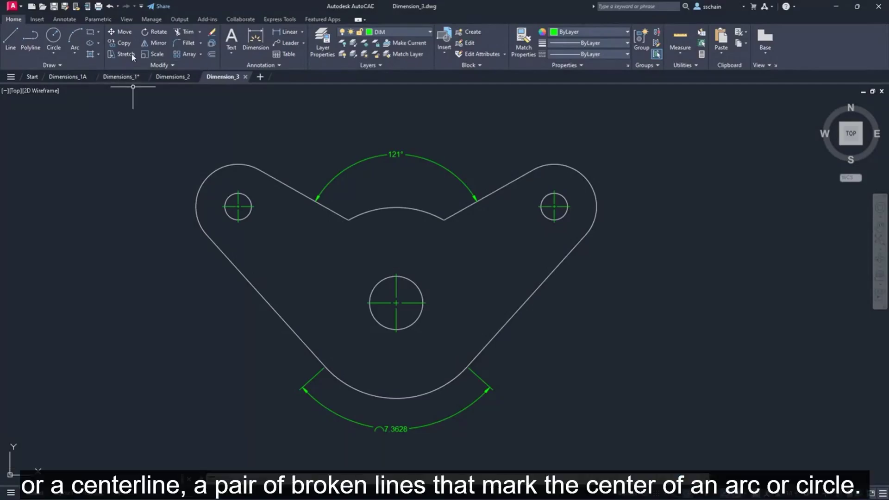
{"action": "left_click", "coordinate": [67, 20]}
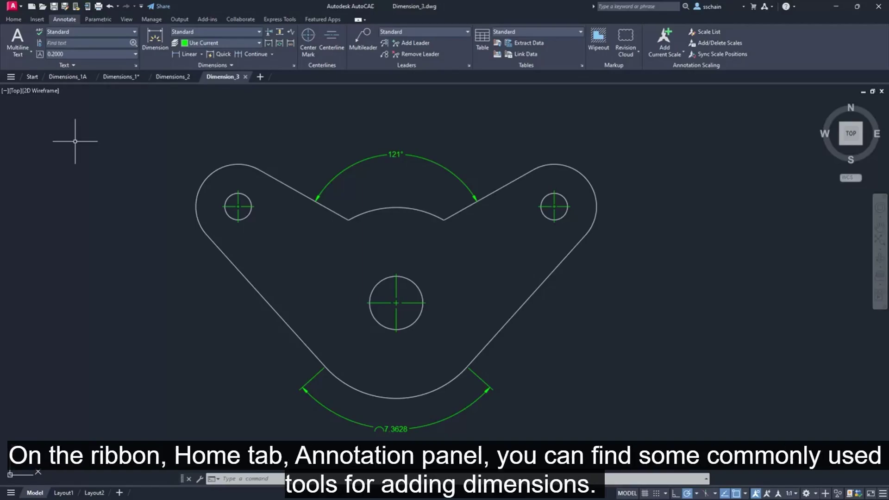
{"action": "left_click", "coordinate": [14, 20]}
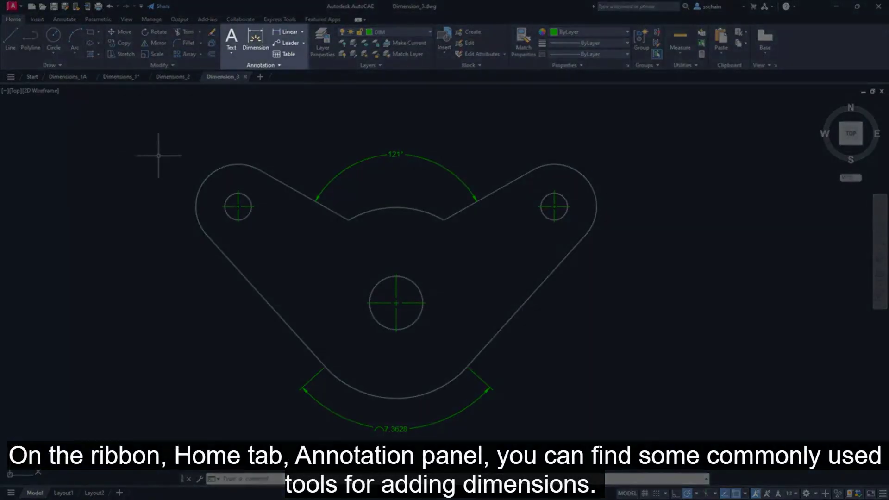